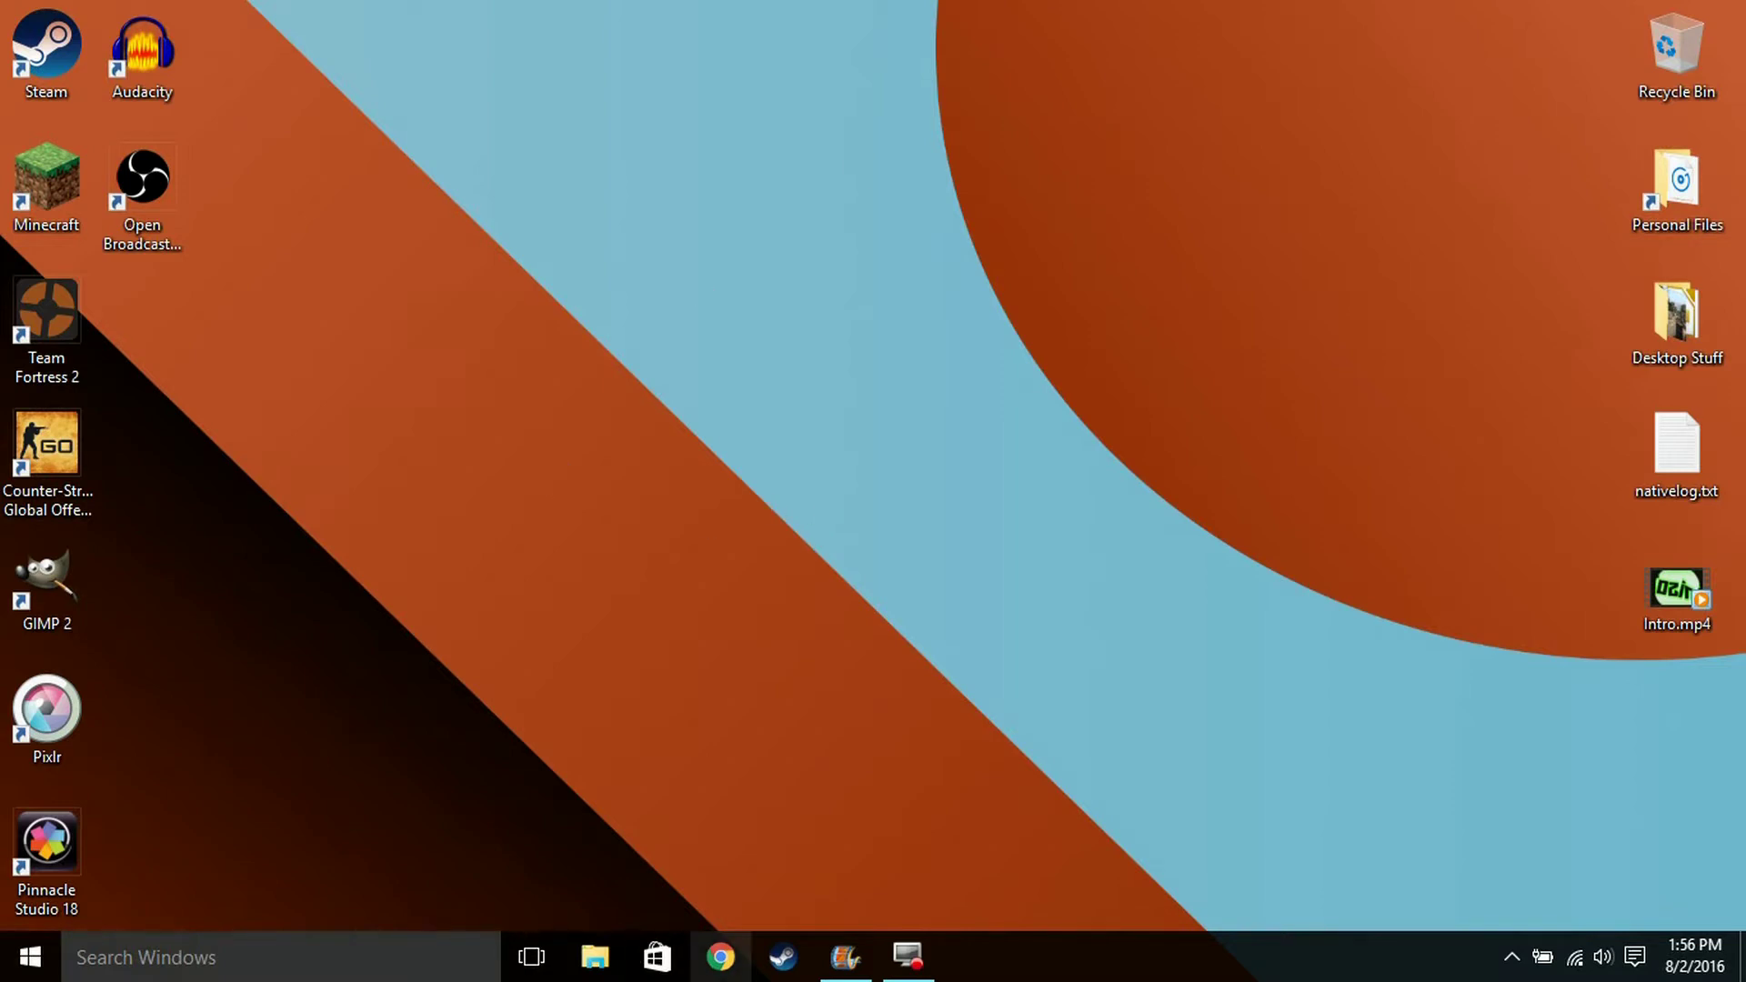
Open optifine.net in Chrome and go to the site's Downloads page.
left_click(721, 957)
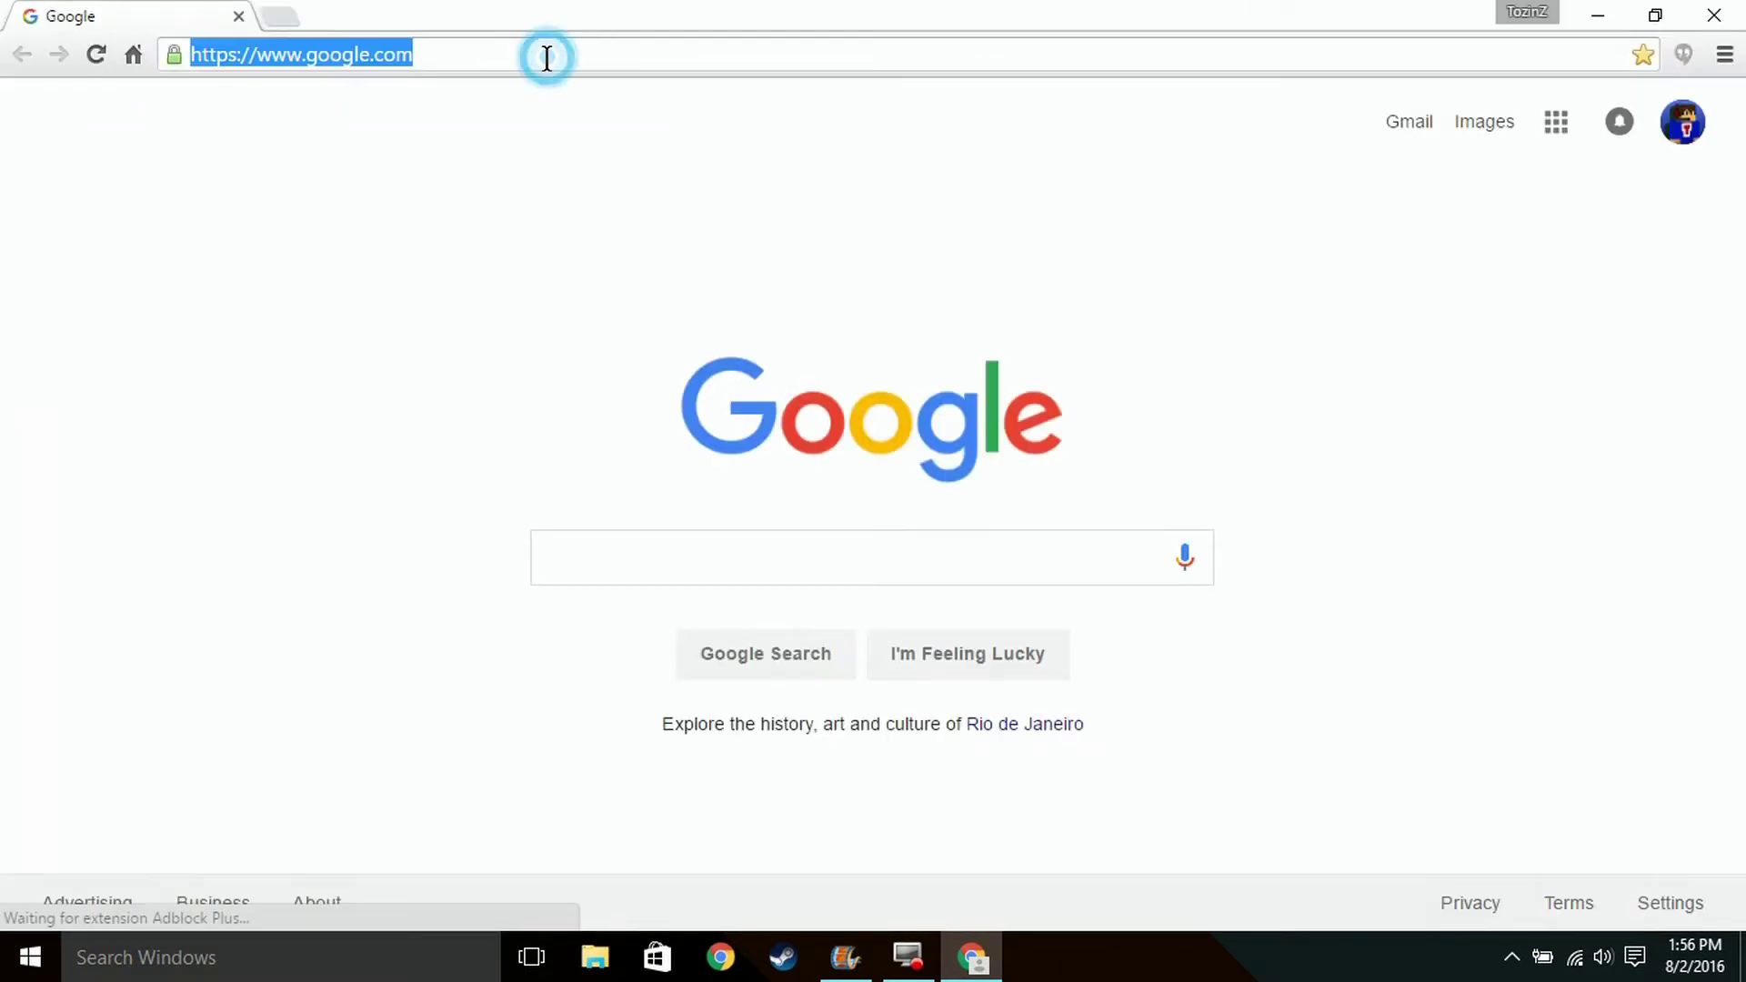
type("optifine")
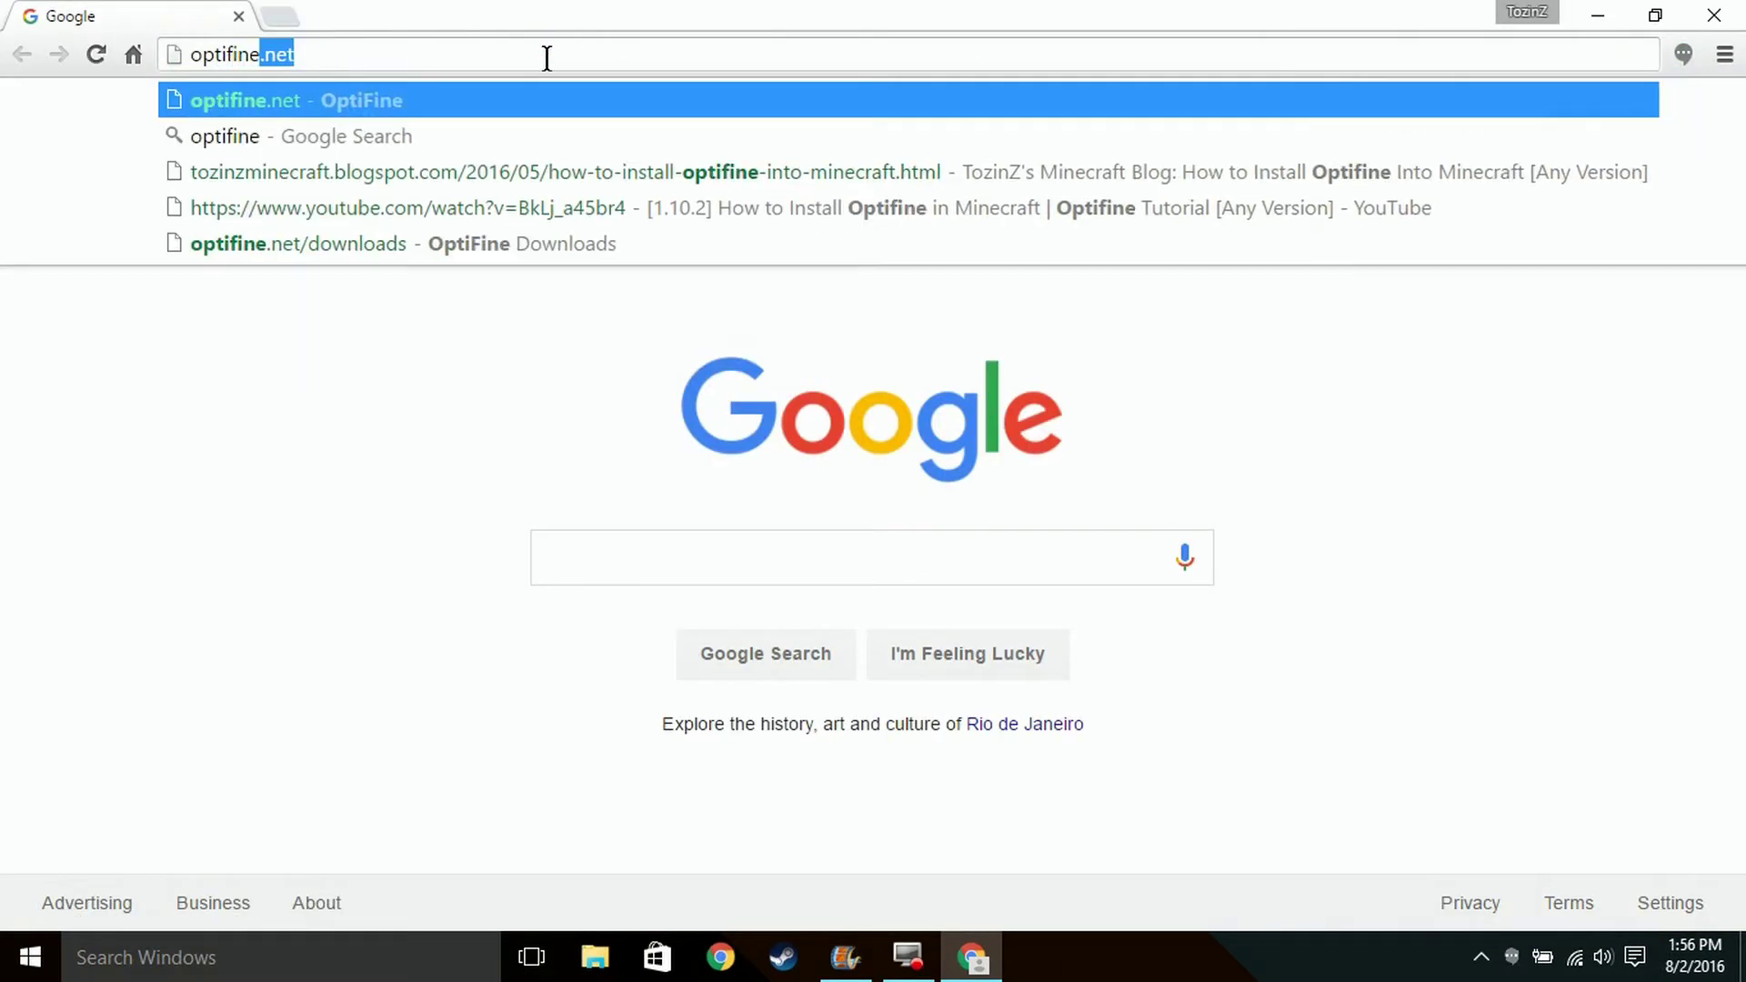
type(".net")
key("Return")
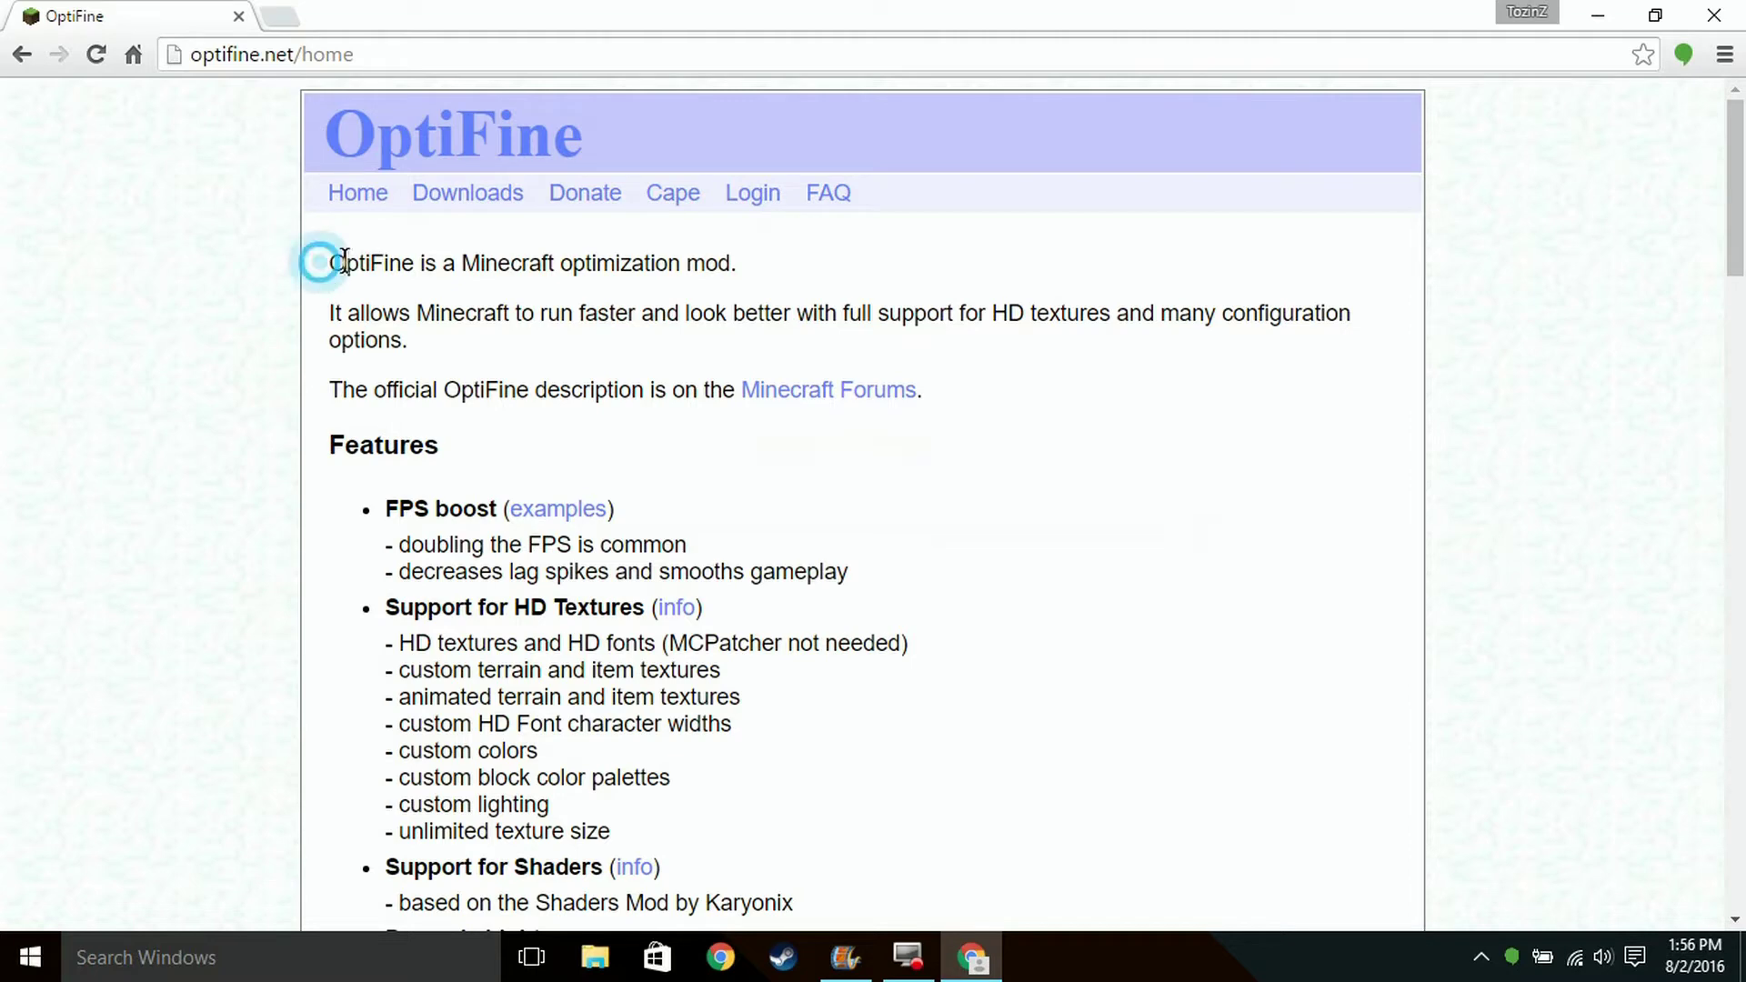
left_click_drag(319, 261, 820, 278)
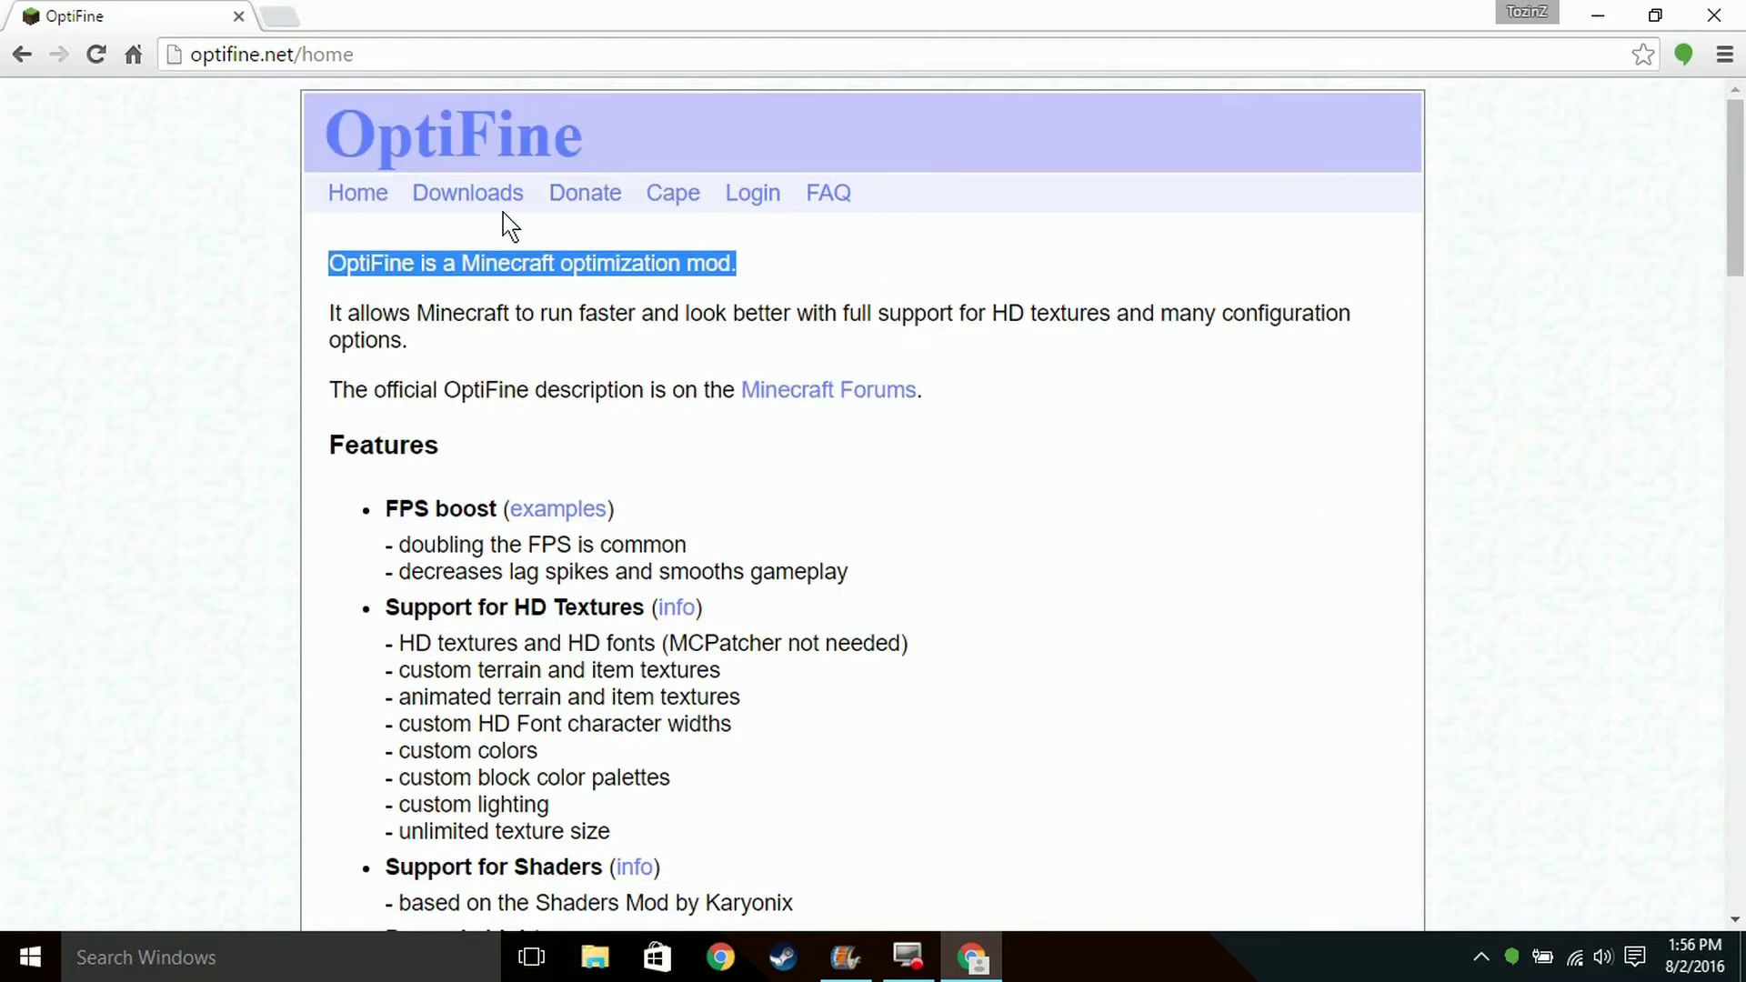
left_click(468, 205)
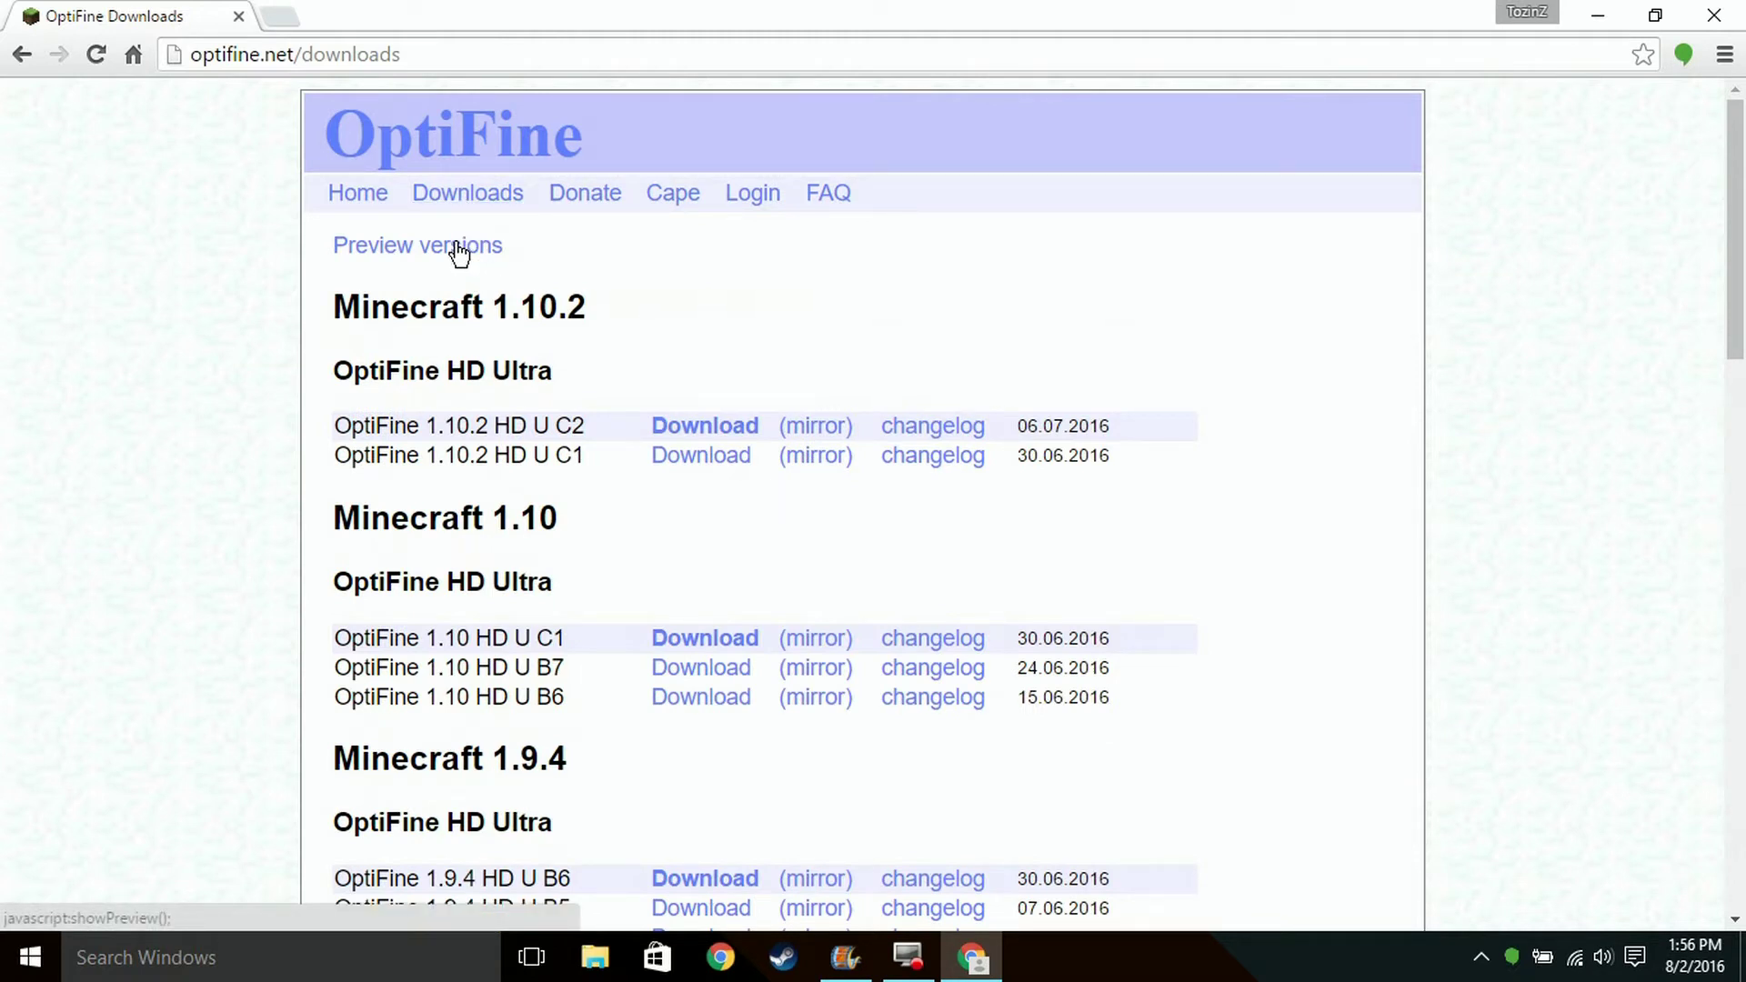
Show the preview versions on the OptiFine Downloads page and highlight the OptiFine 1.10.2 HD U C3 pre entry.
left_click_drag(304, 417, 339, 438)
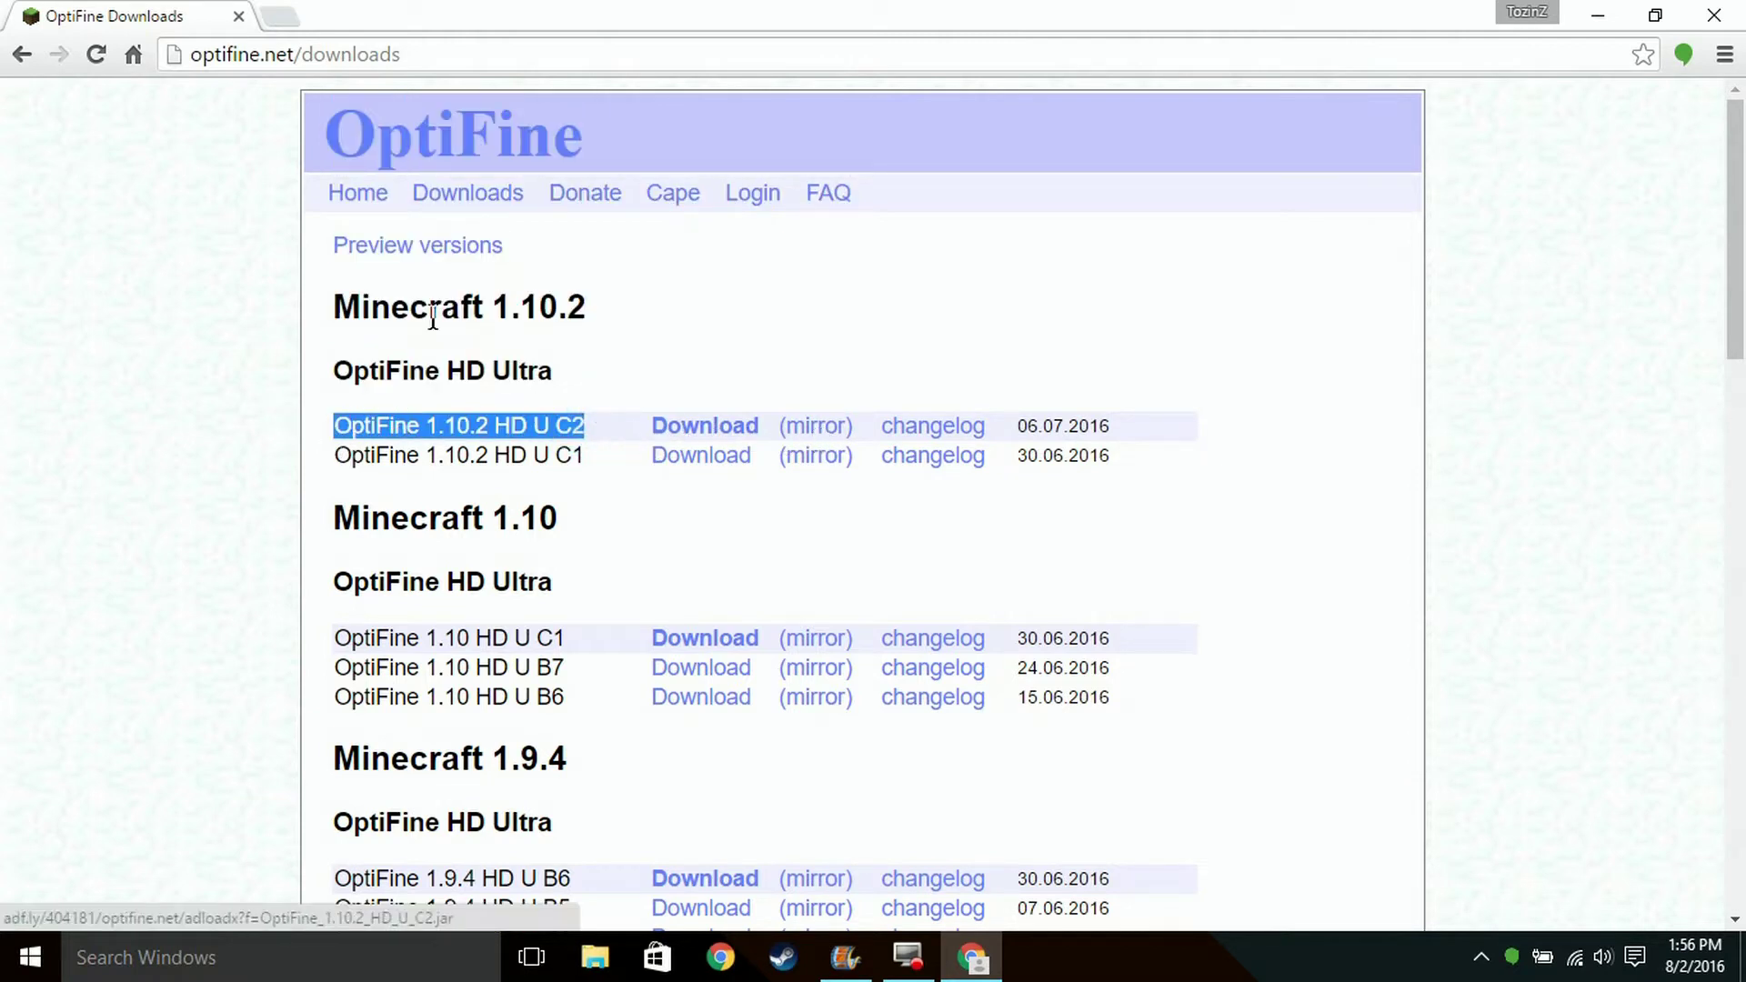
left_click(425, 257)
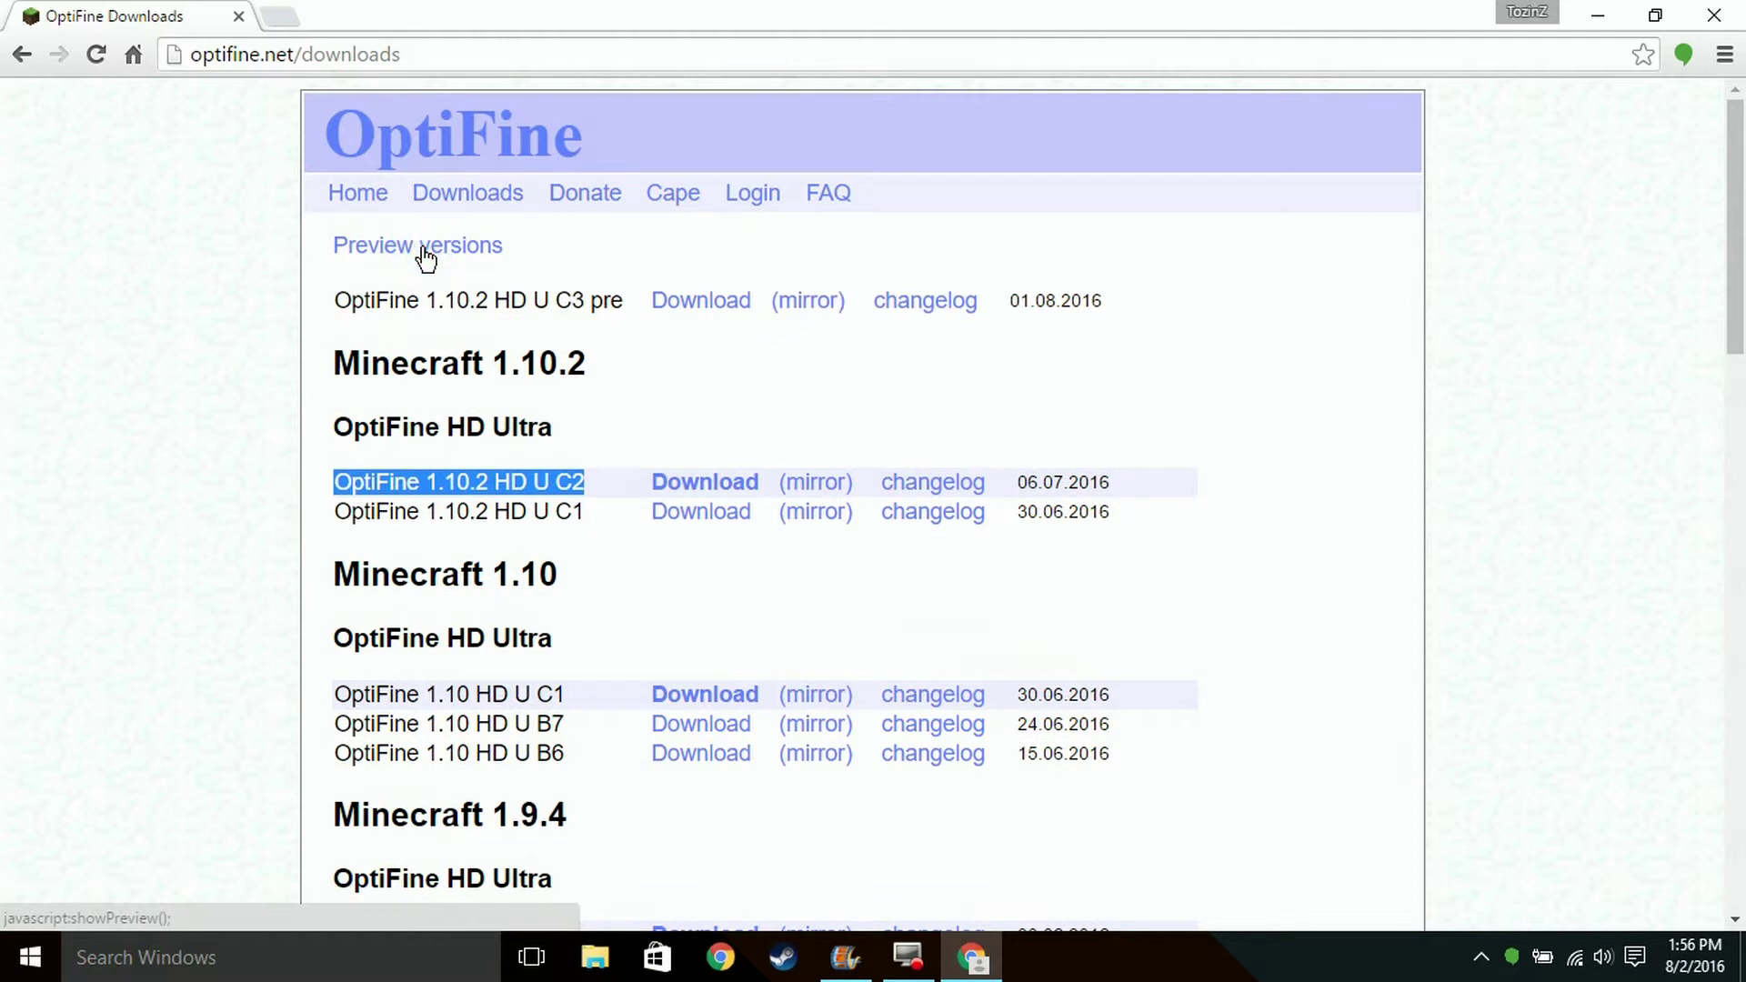
left_click(598, 365)
left_click_drag(331, 300, 499, 296)
left_click(499, 303)
left_click_drag(622, 301, 354, 307)
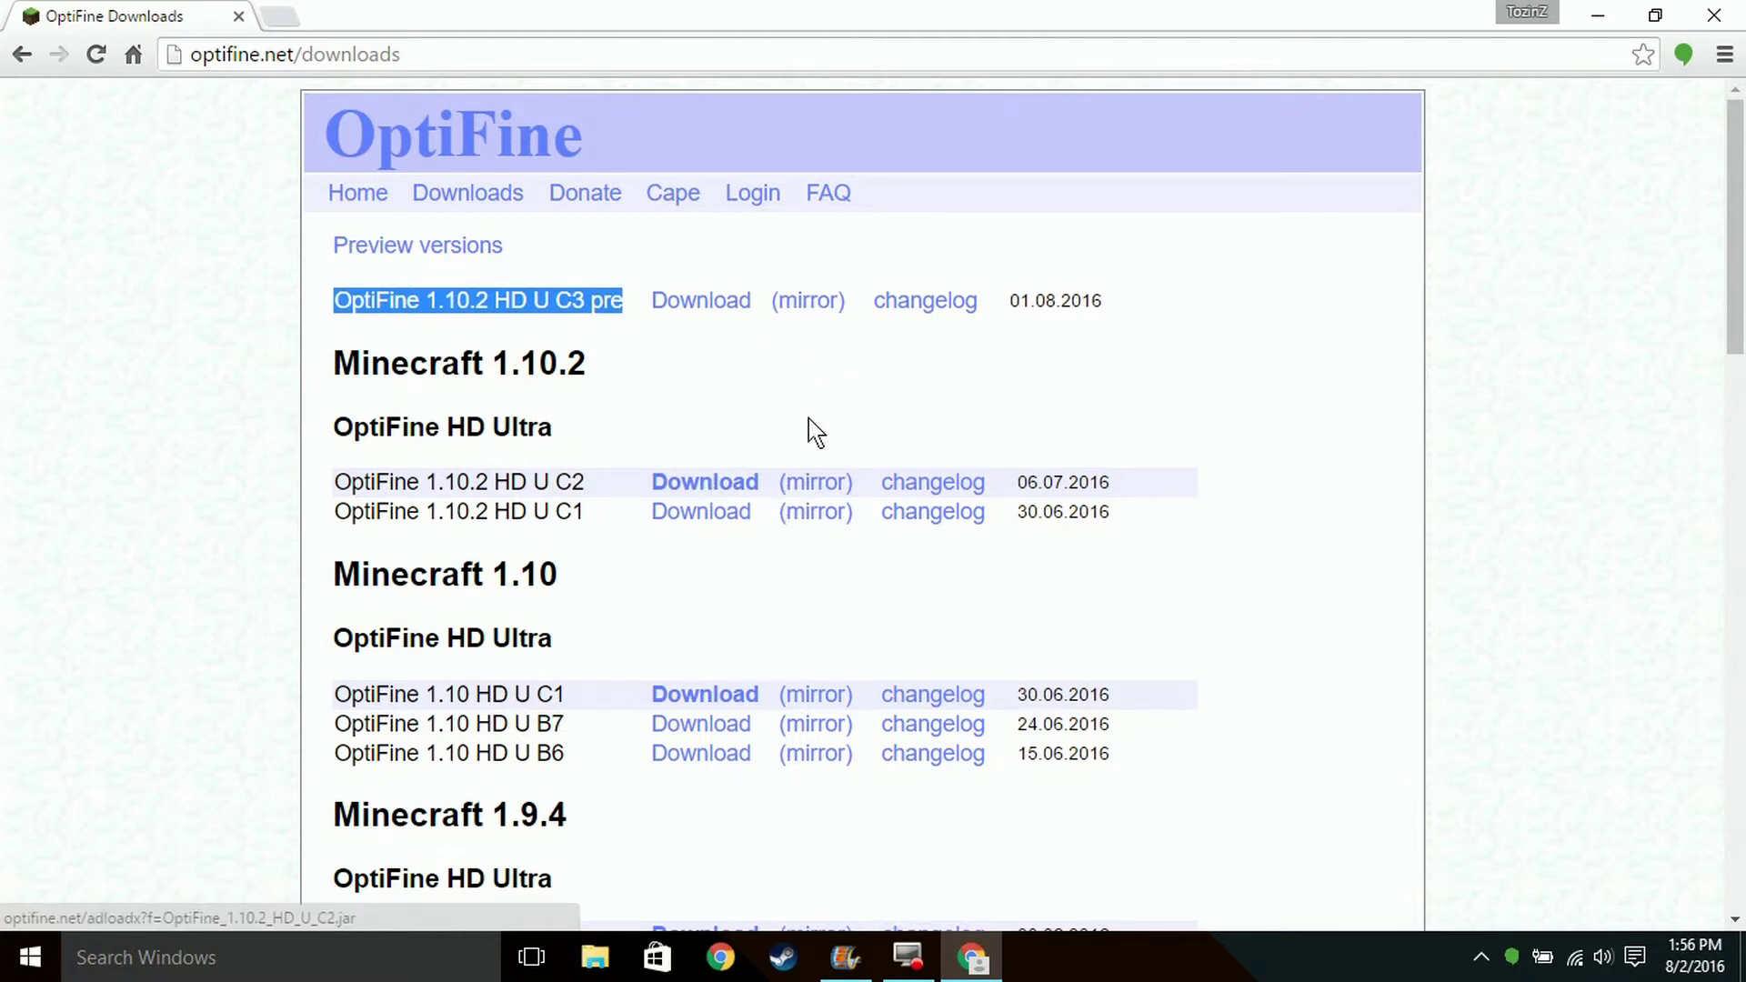
Download preview_OptiFine_1.10.2_HD_U_C3_pre.jar through its mirror link and keep the file.
left_click(802, 311)
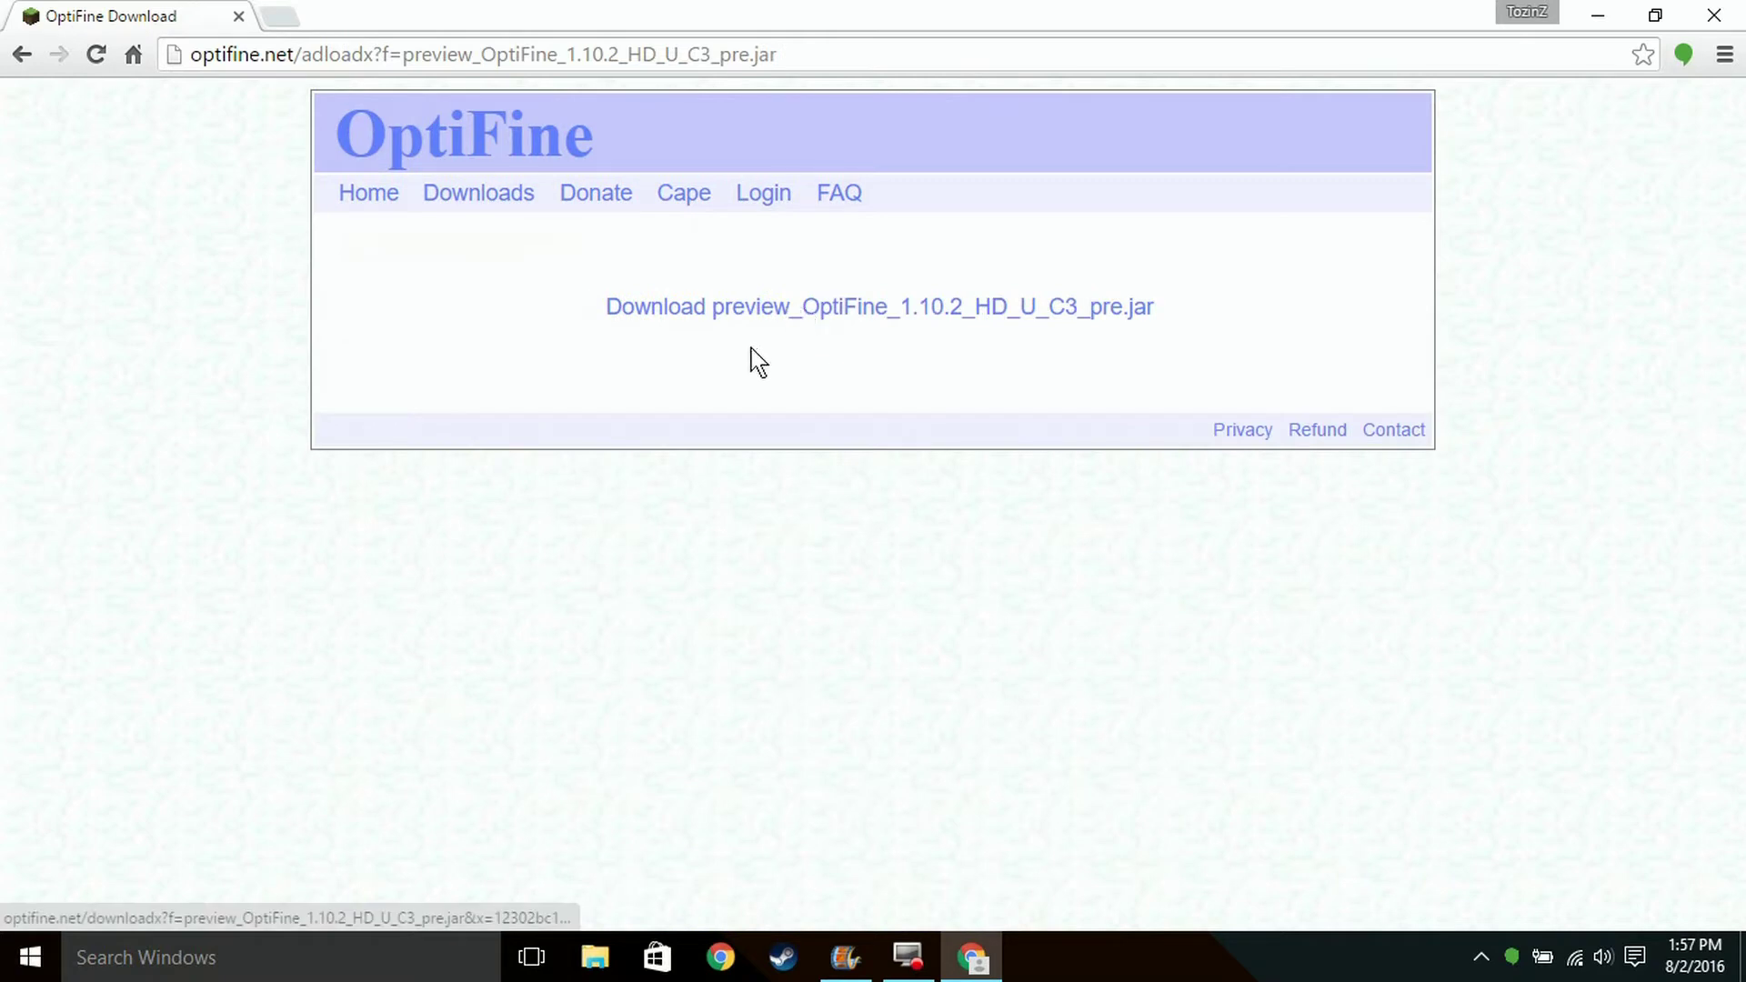
left_click(758, 315)
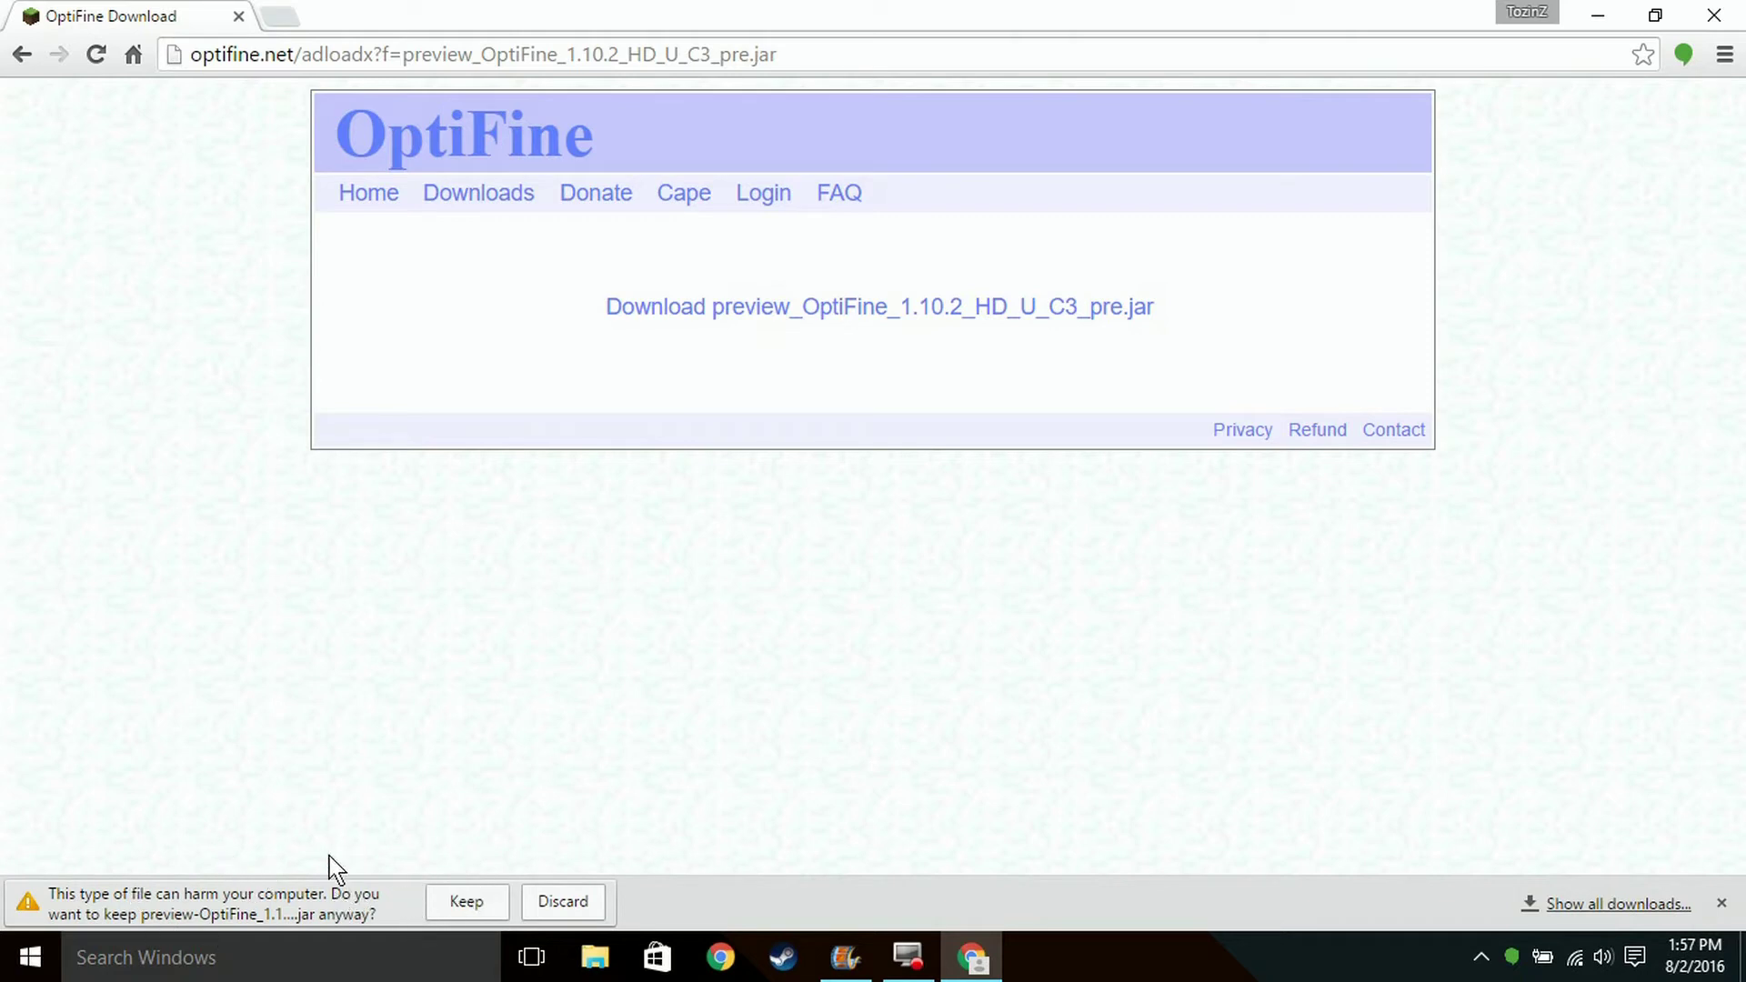
left_click(466, 909)
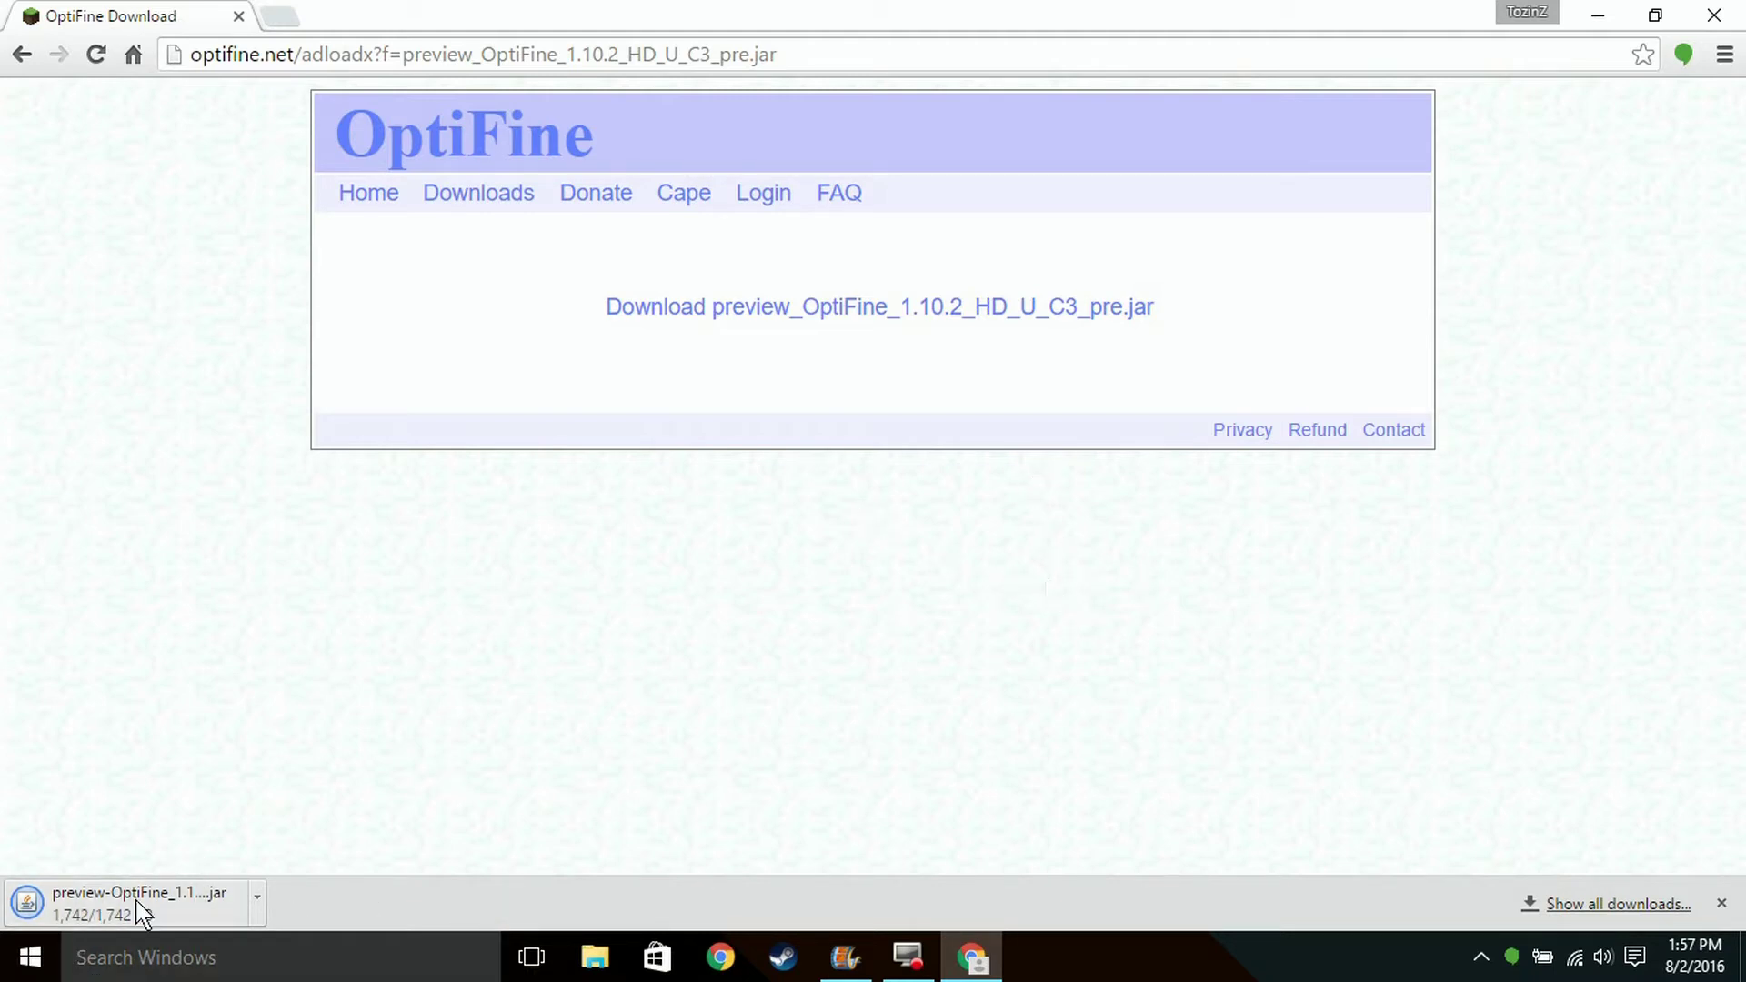
Switch to the Minecraft launcher and run Minecraft 1.10.2 with the Latest Version profile.
left_click(1587, 13)
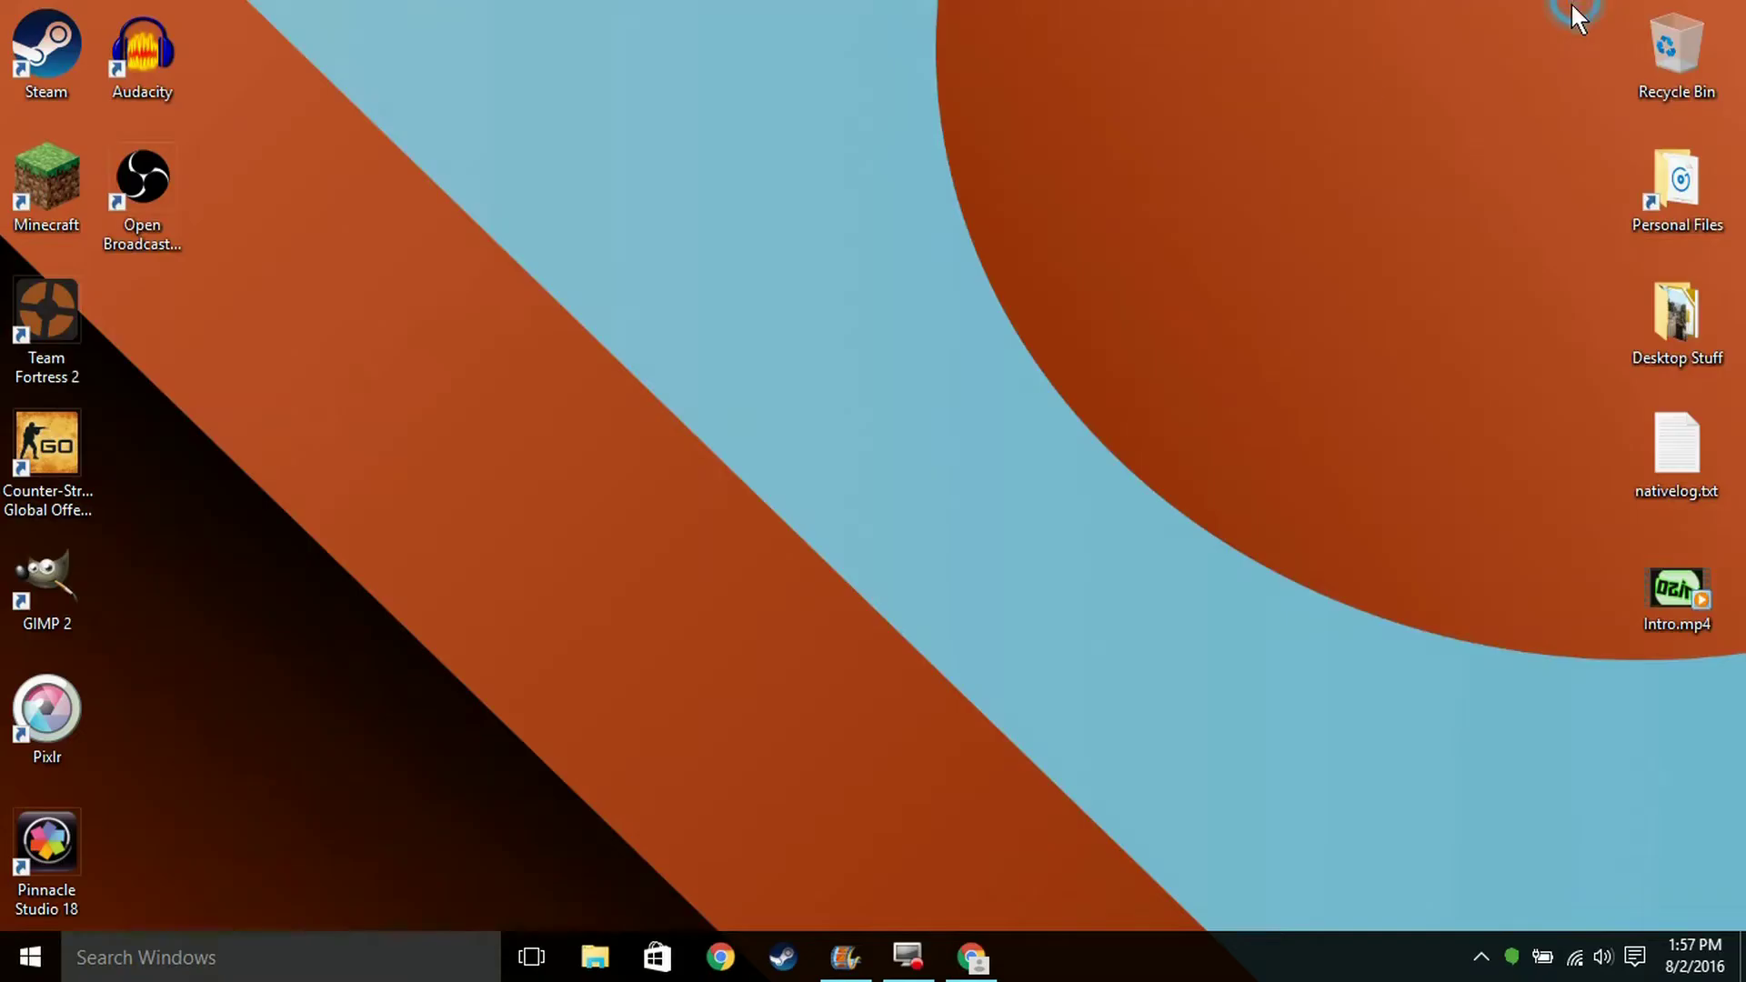
double_click(51, 162)
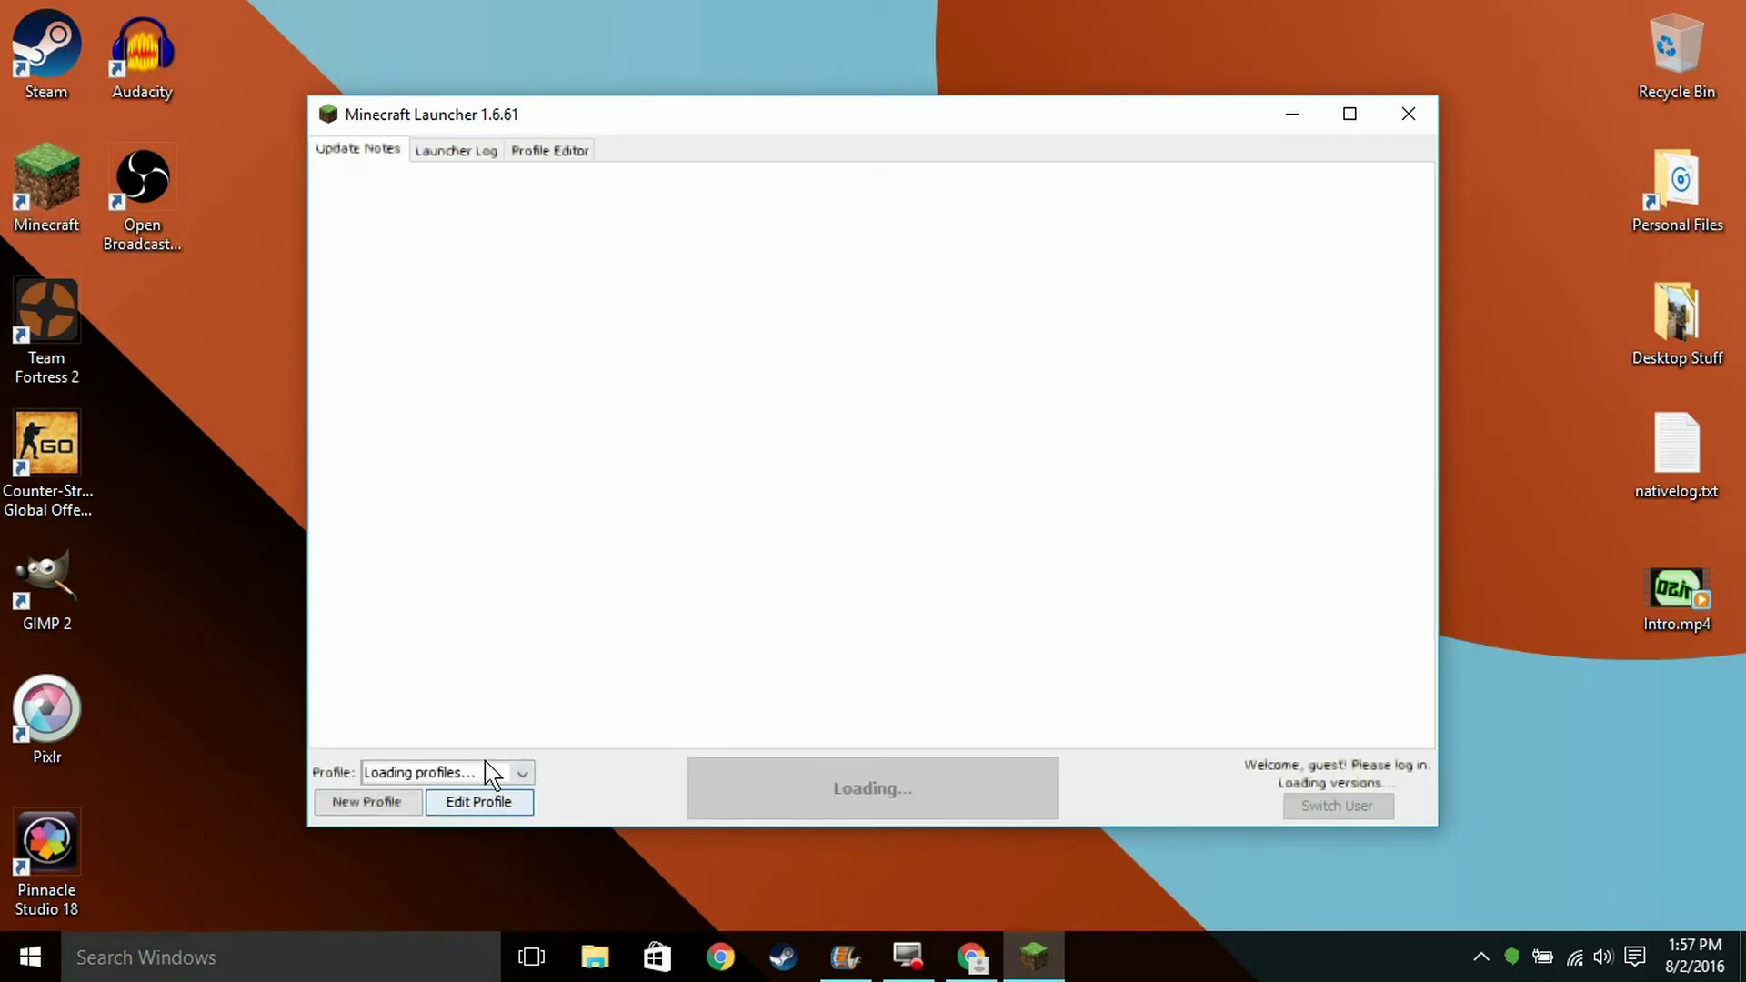
left_click(499, 771)
left_click(501, 771)
left_click(503, 775)
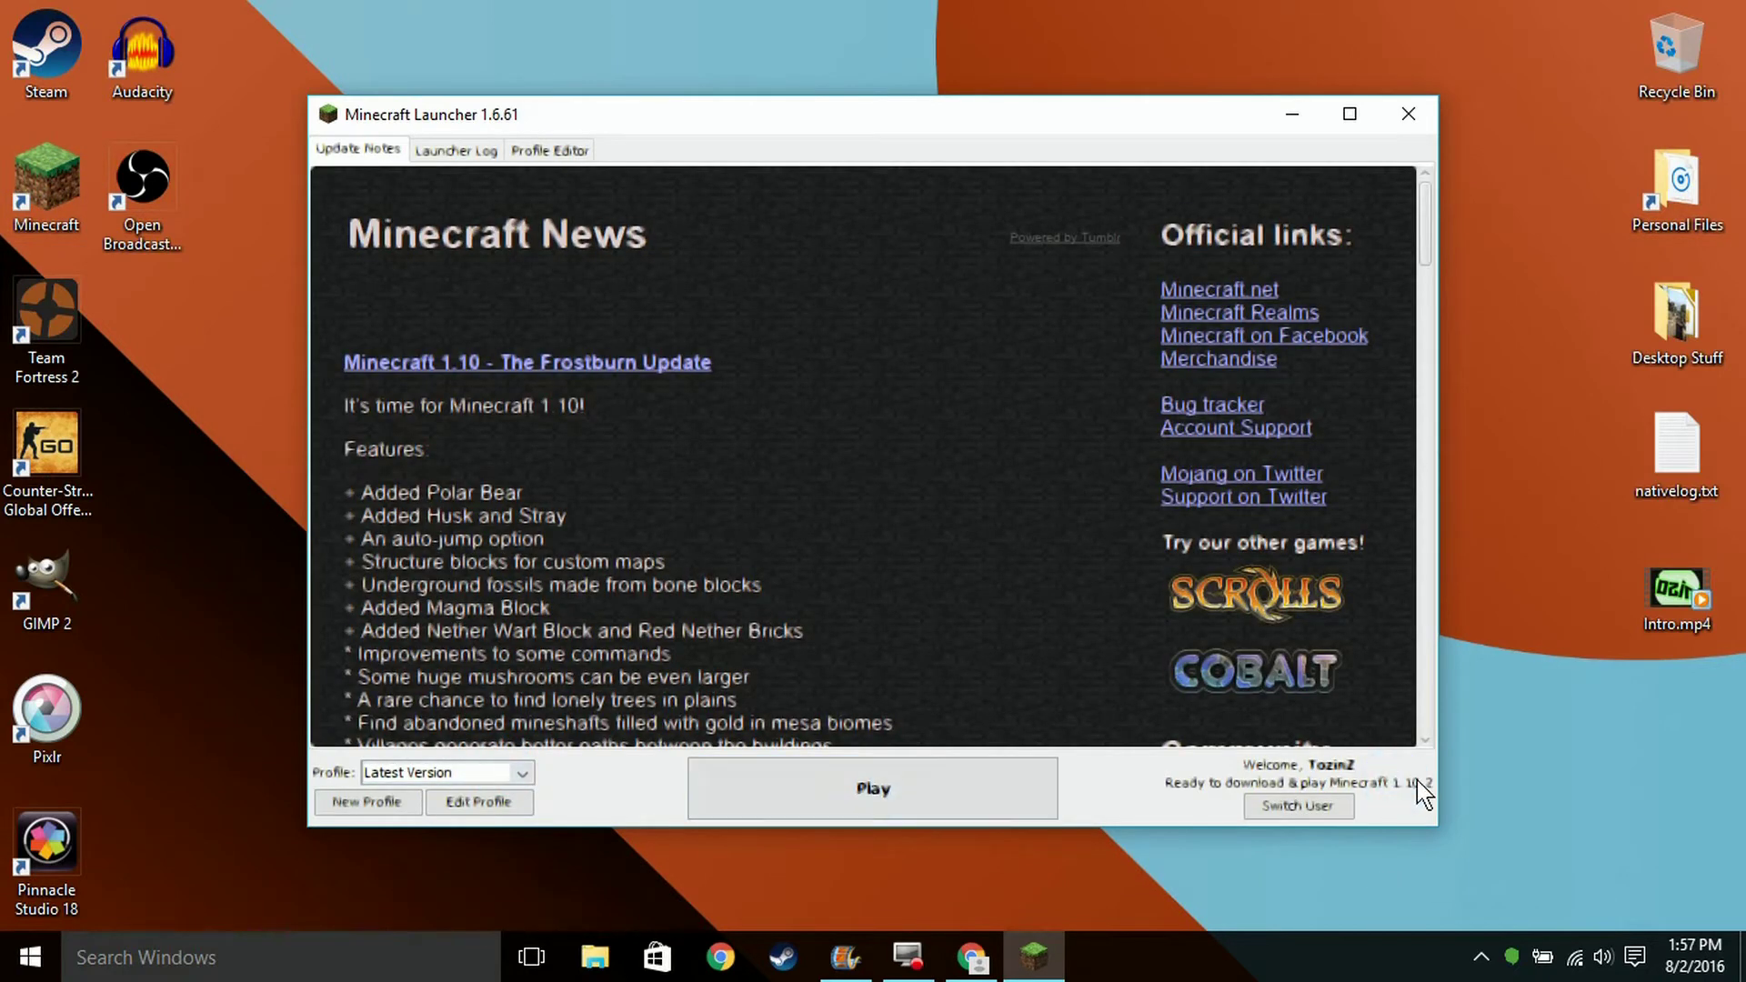
left_click(982, 960)
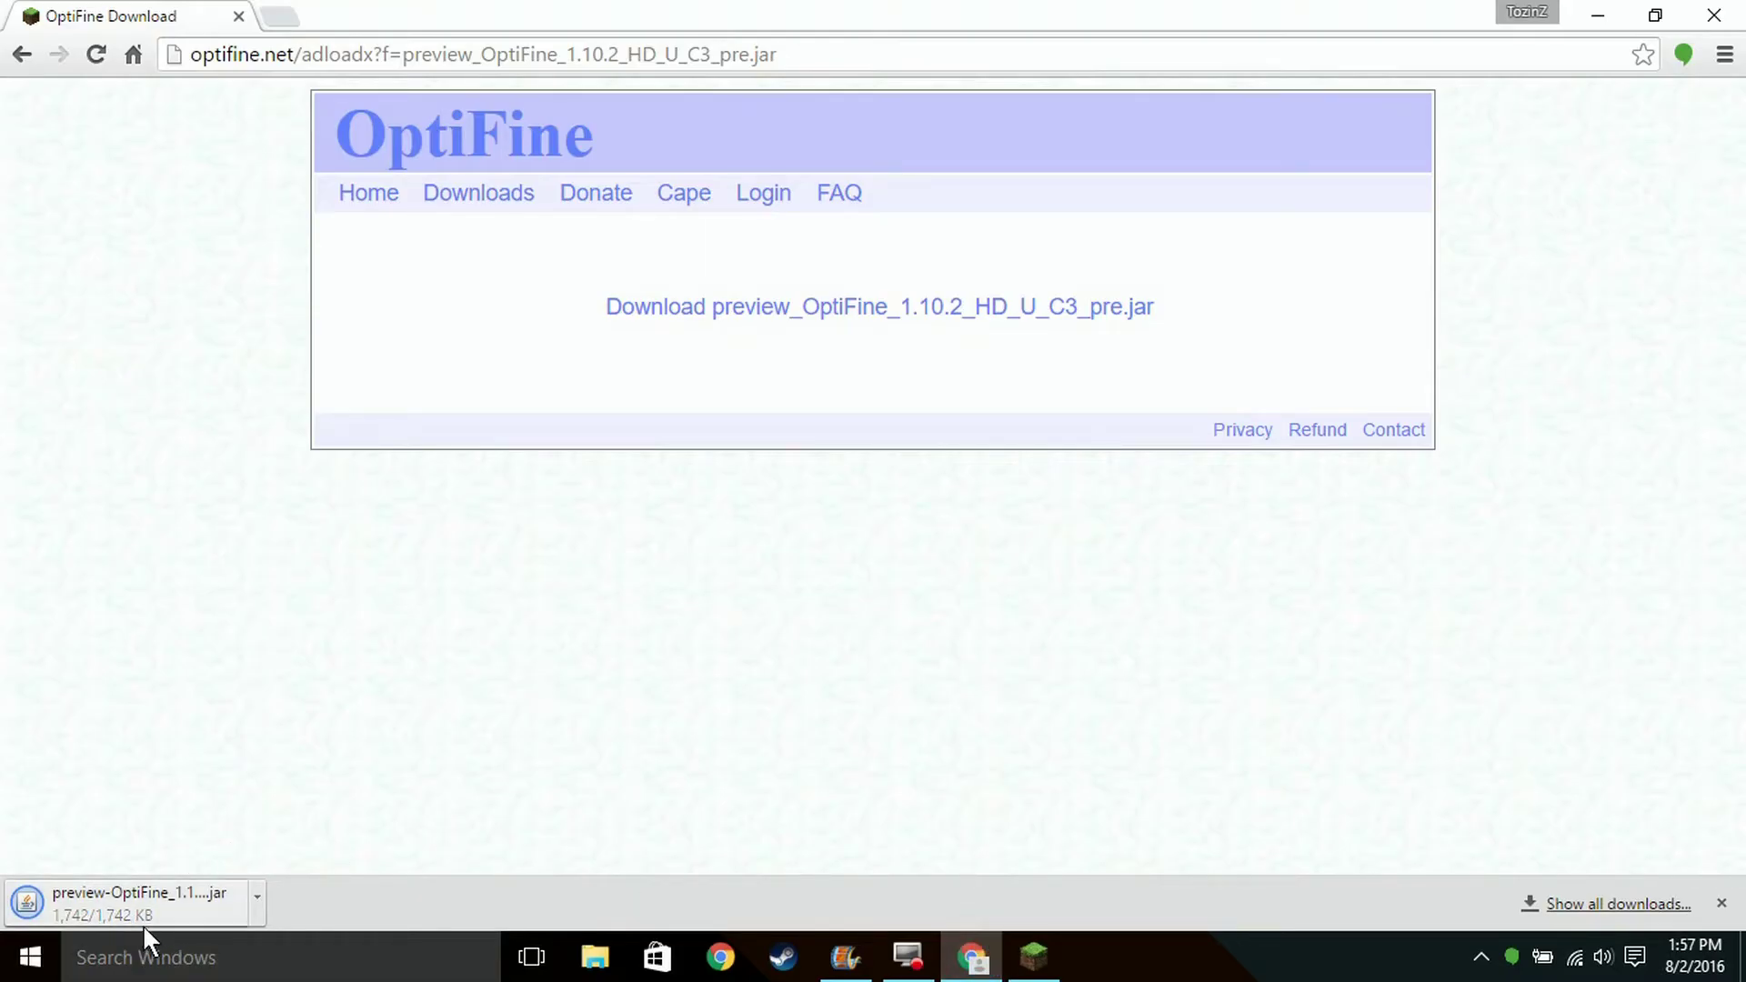
left_click(997, 942)
left_click(898, 782)
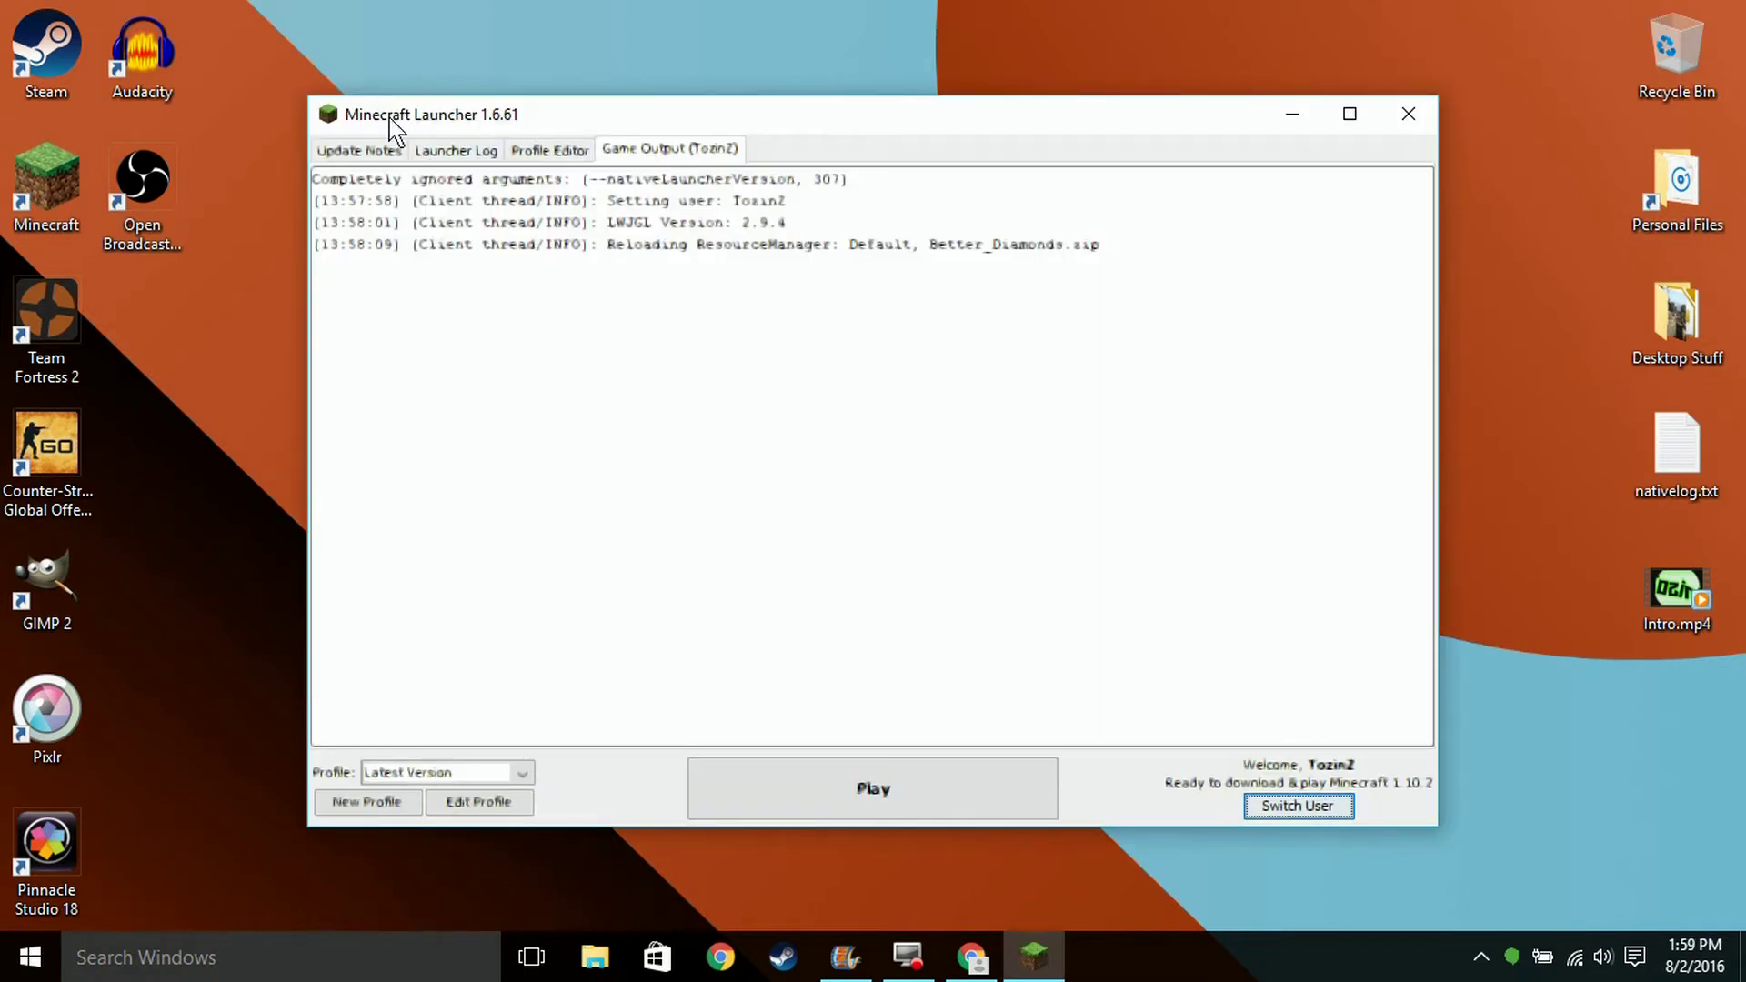
Open the downloaded OptiFine jar from Chrome and close the Minecraft launcher.
left_click(363, 150)
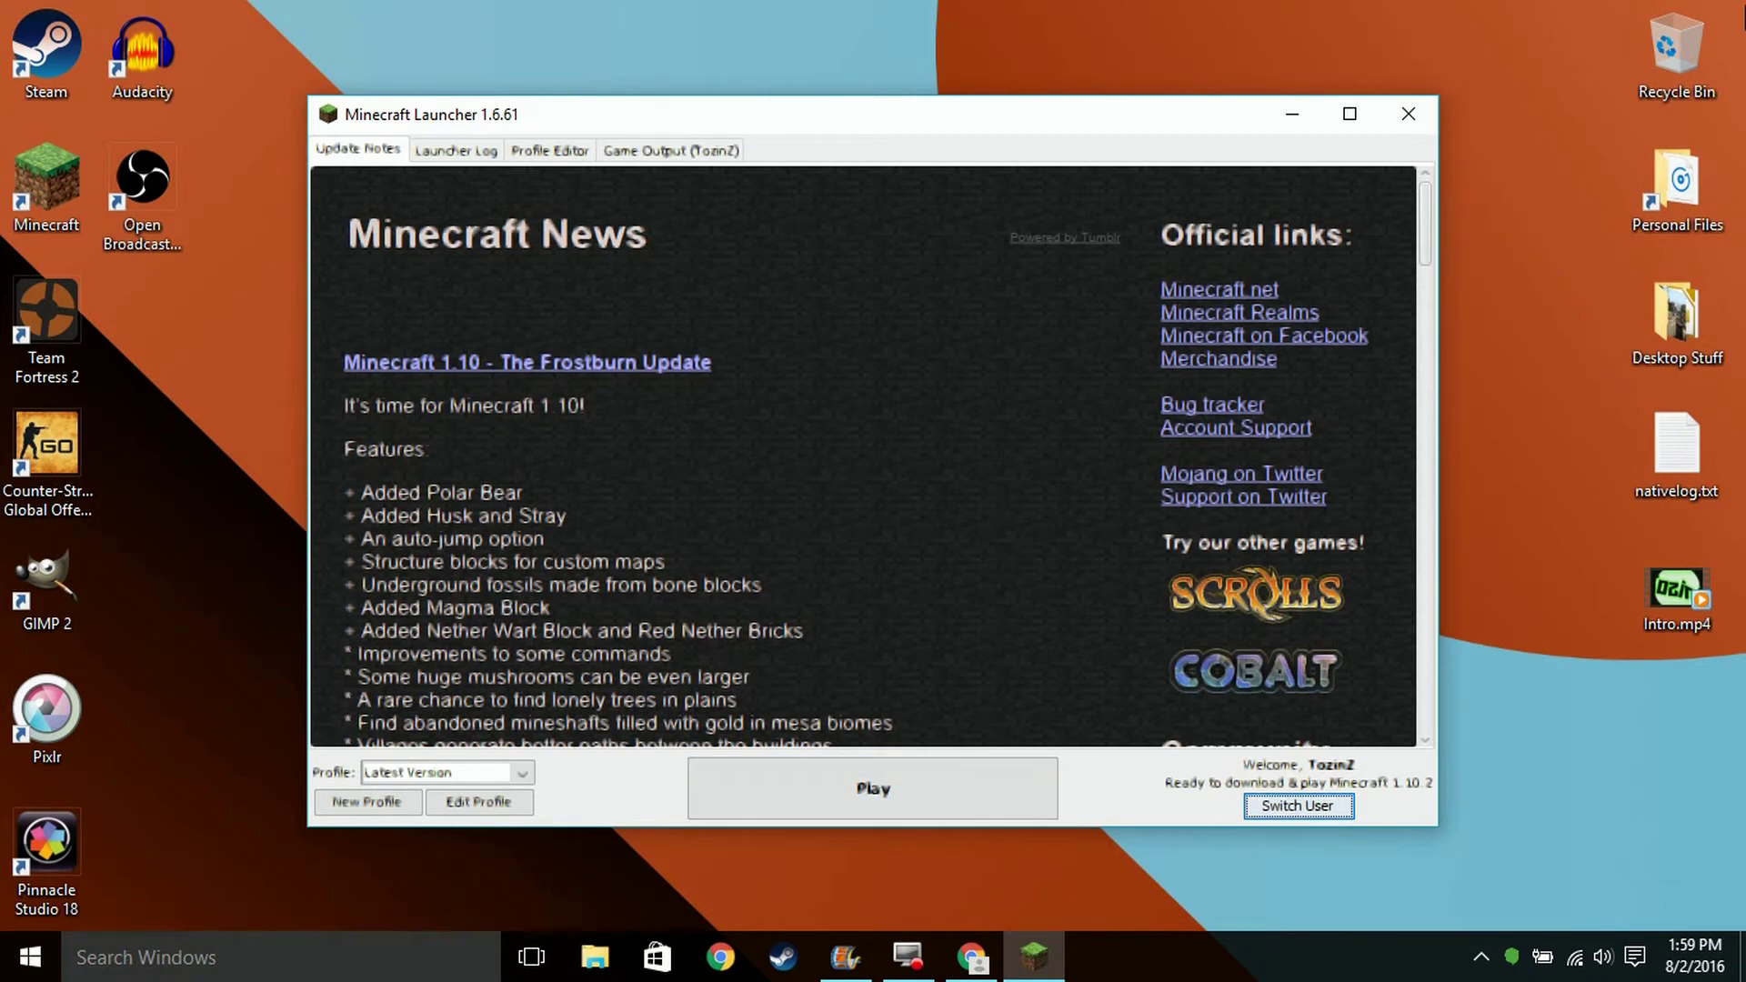
left_click(998, 964)
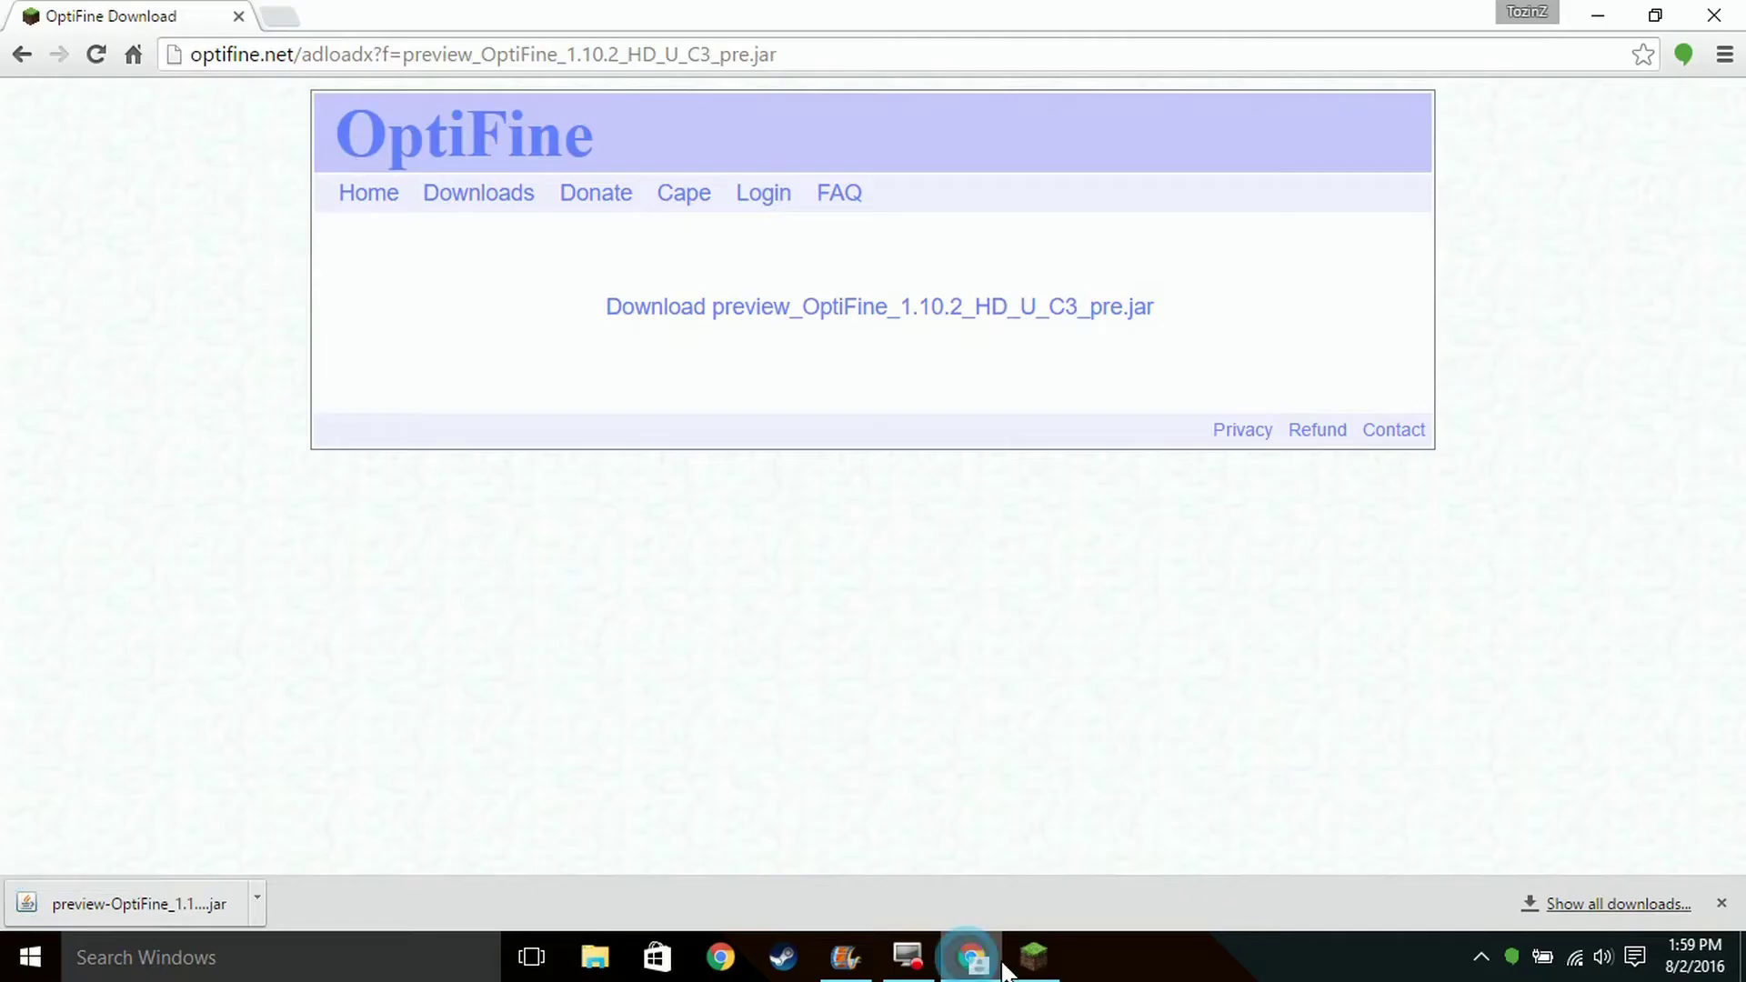
left_click(132, 908)
left_click(1036, 959)
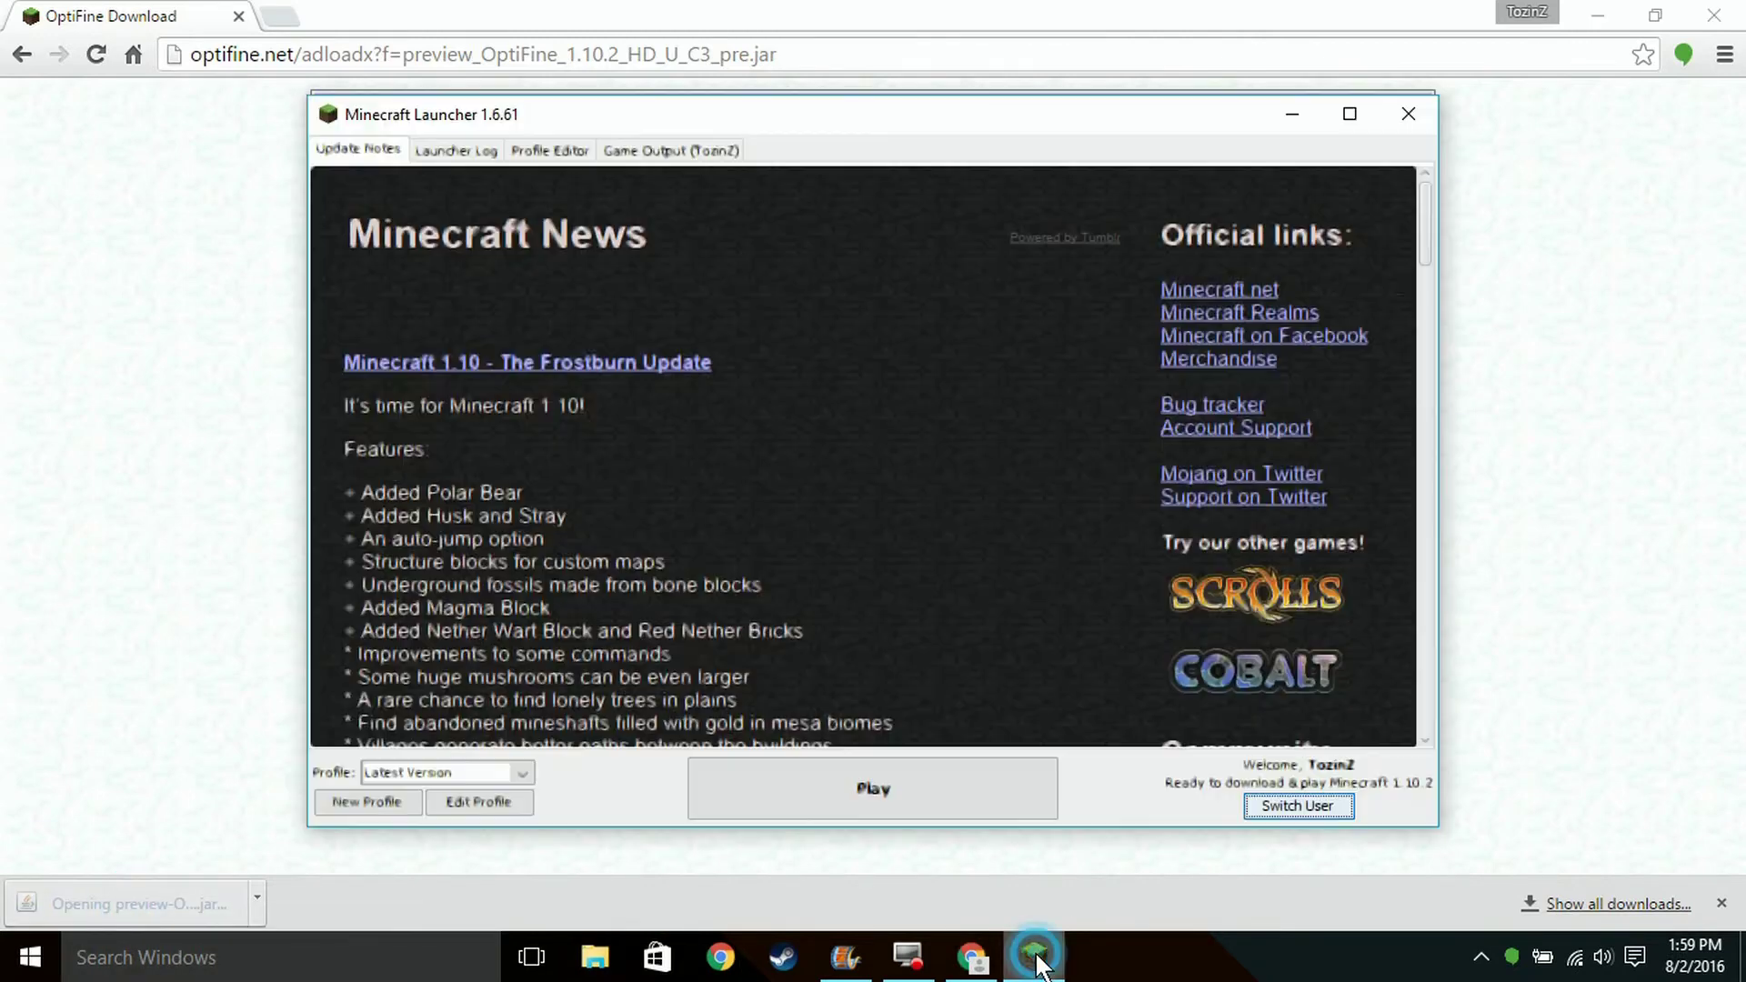
left_click(1350, 113)
left_click(1716, 14)
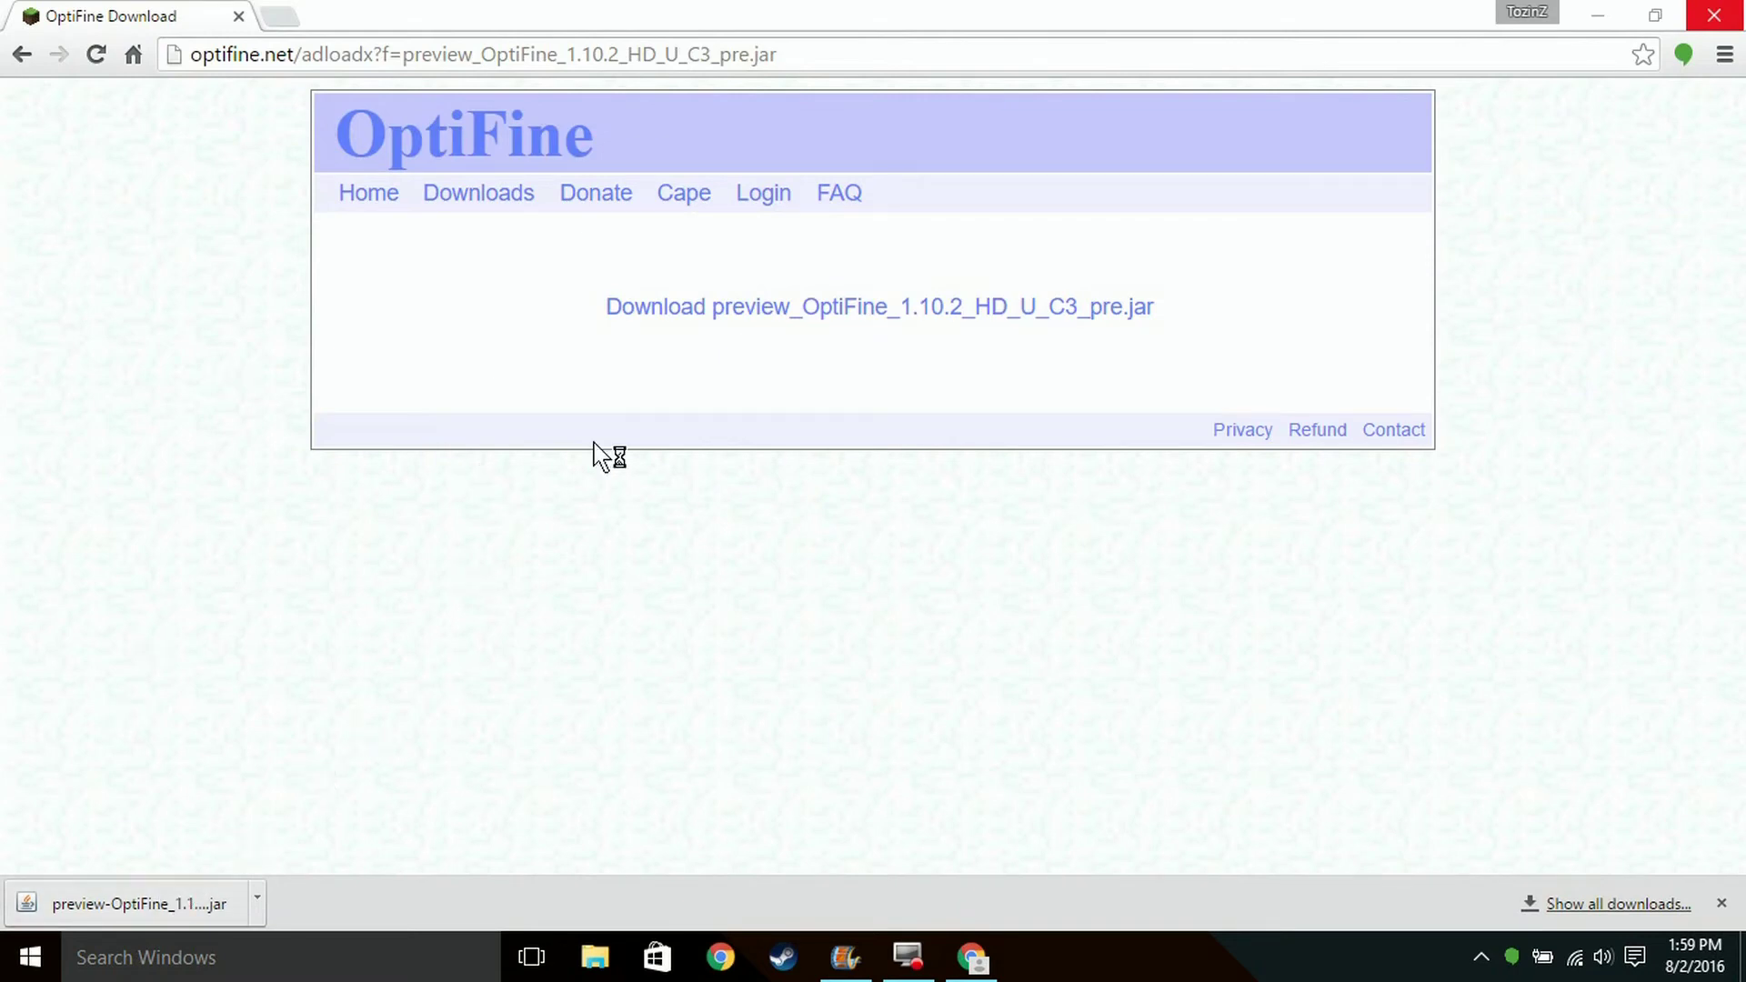
Run the downloaded OptiFine jar, close the browser tab and install OptiFine in the default .minecraft folder.
right_click(144, 905)
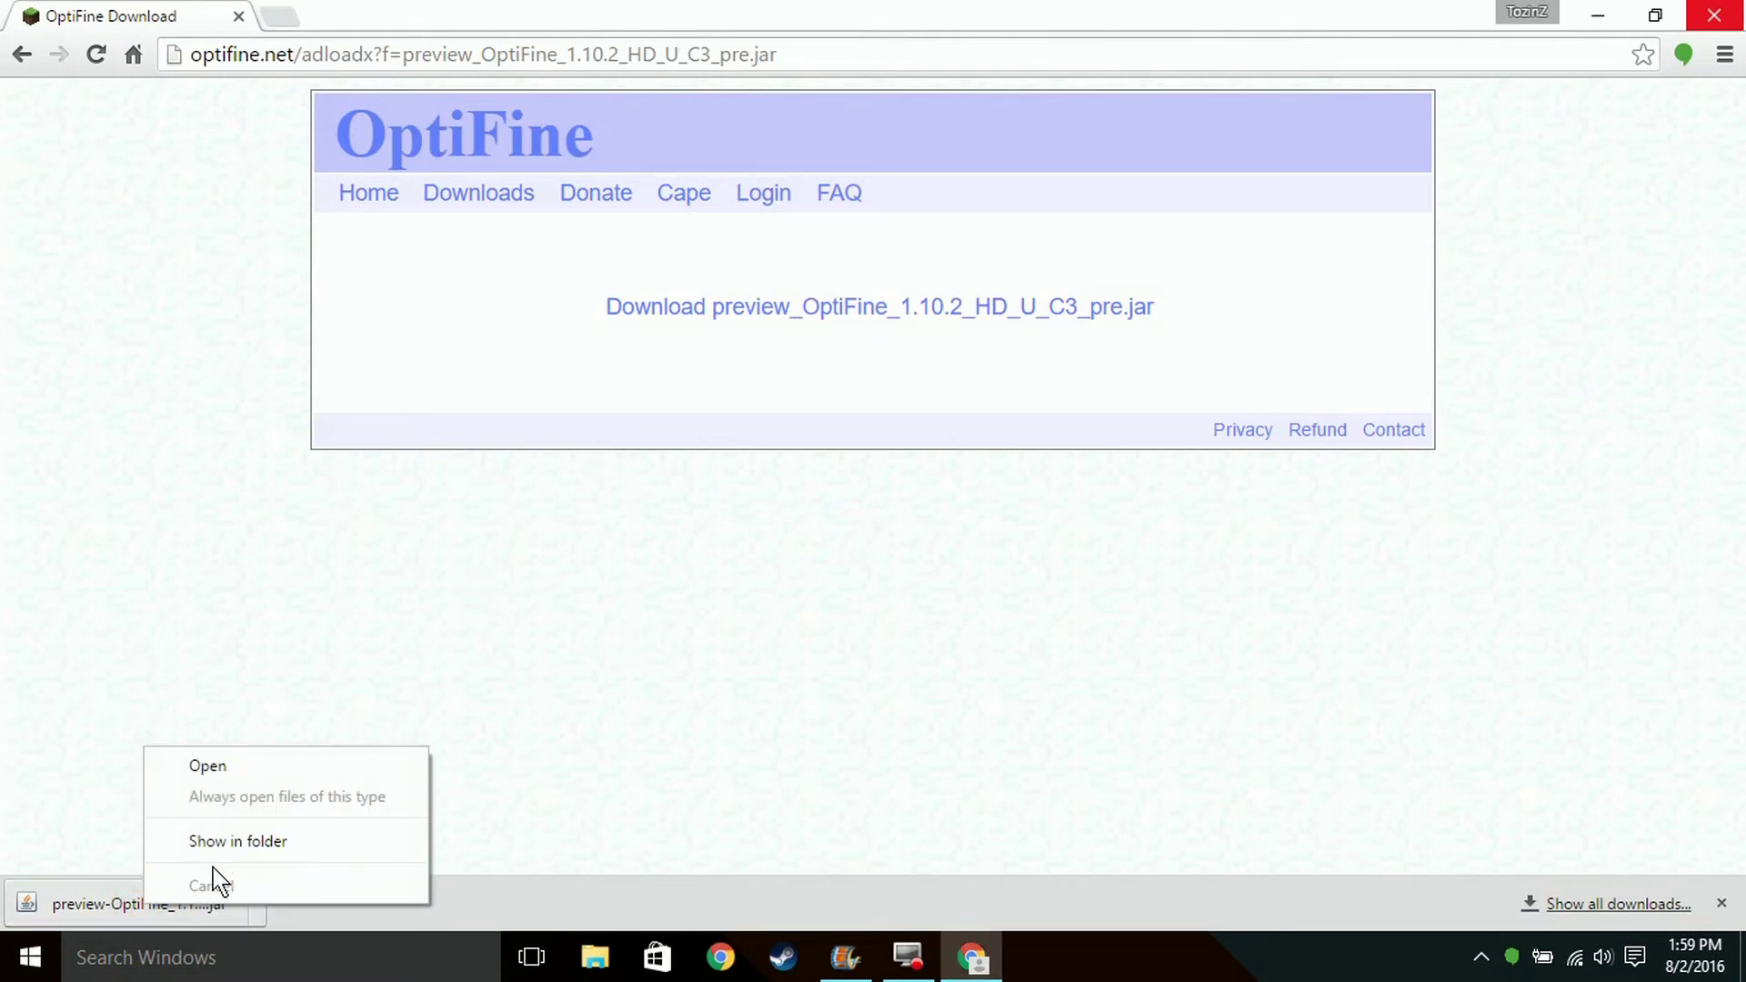
left_click(246, 766)
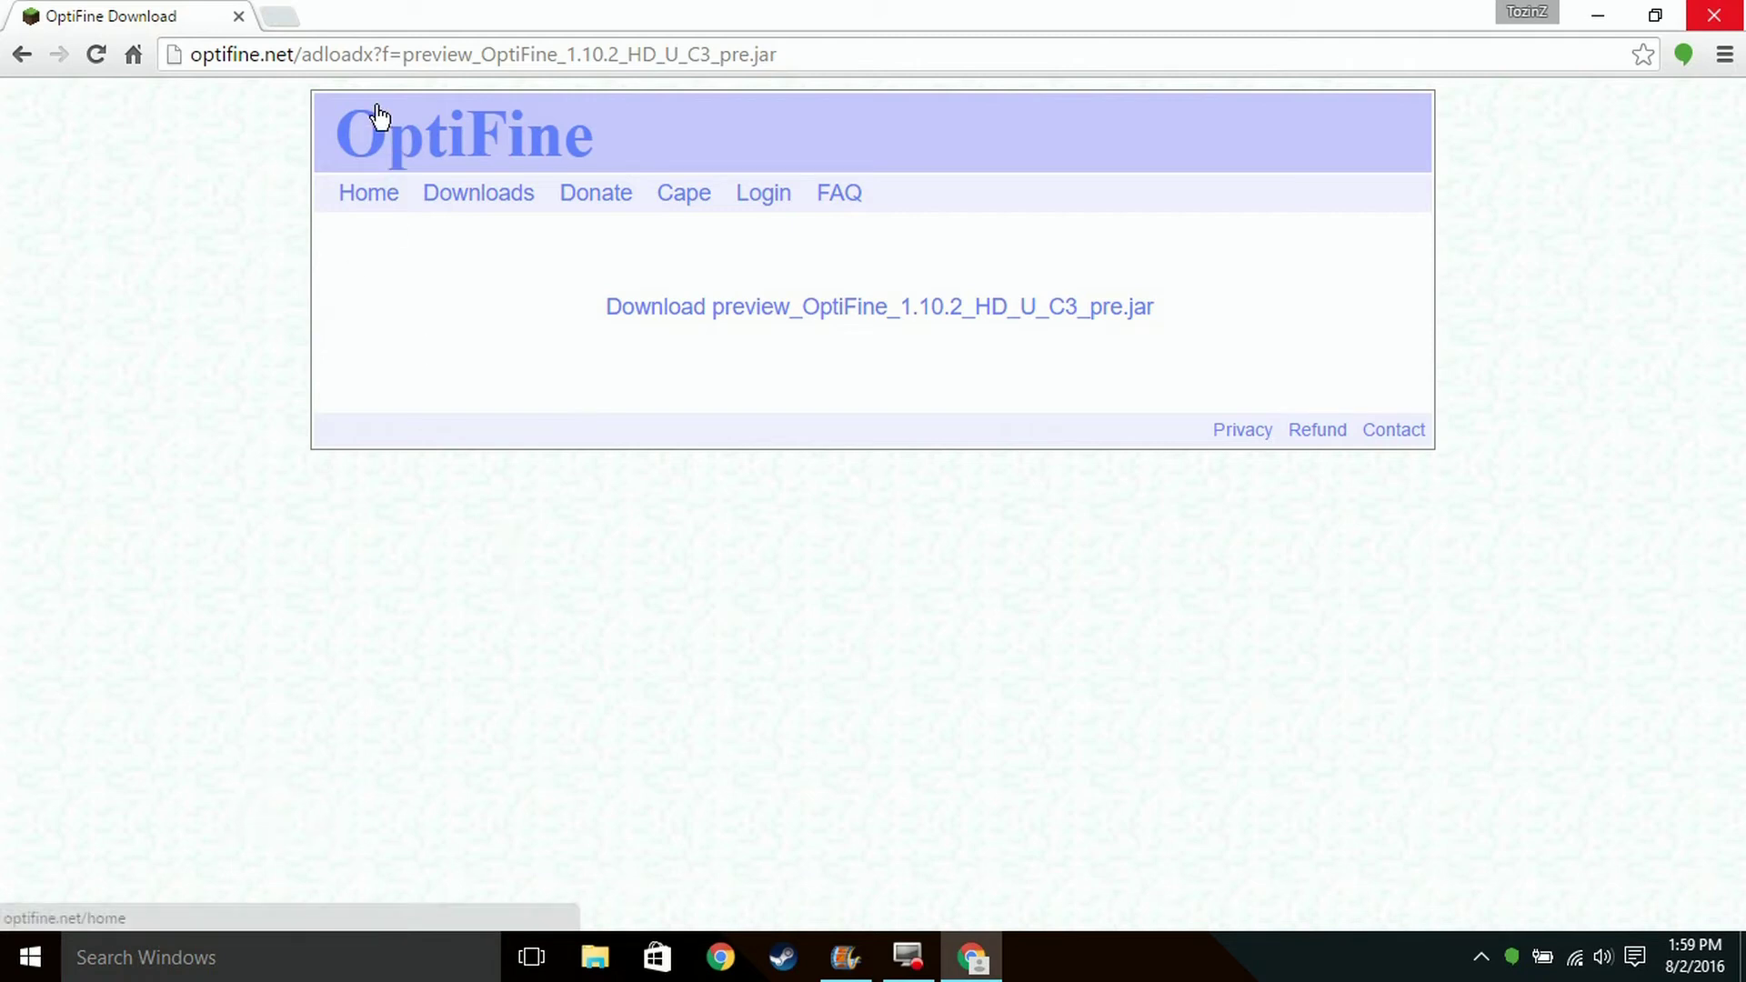
left_click(238, 16)
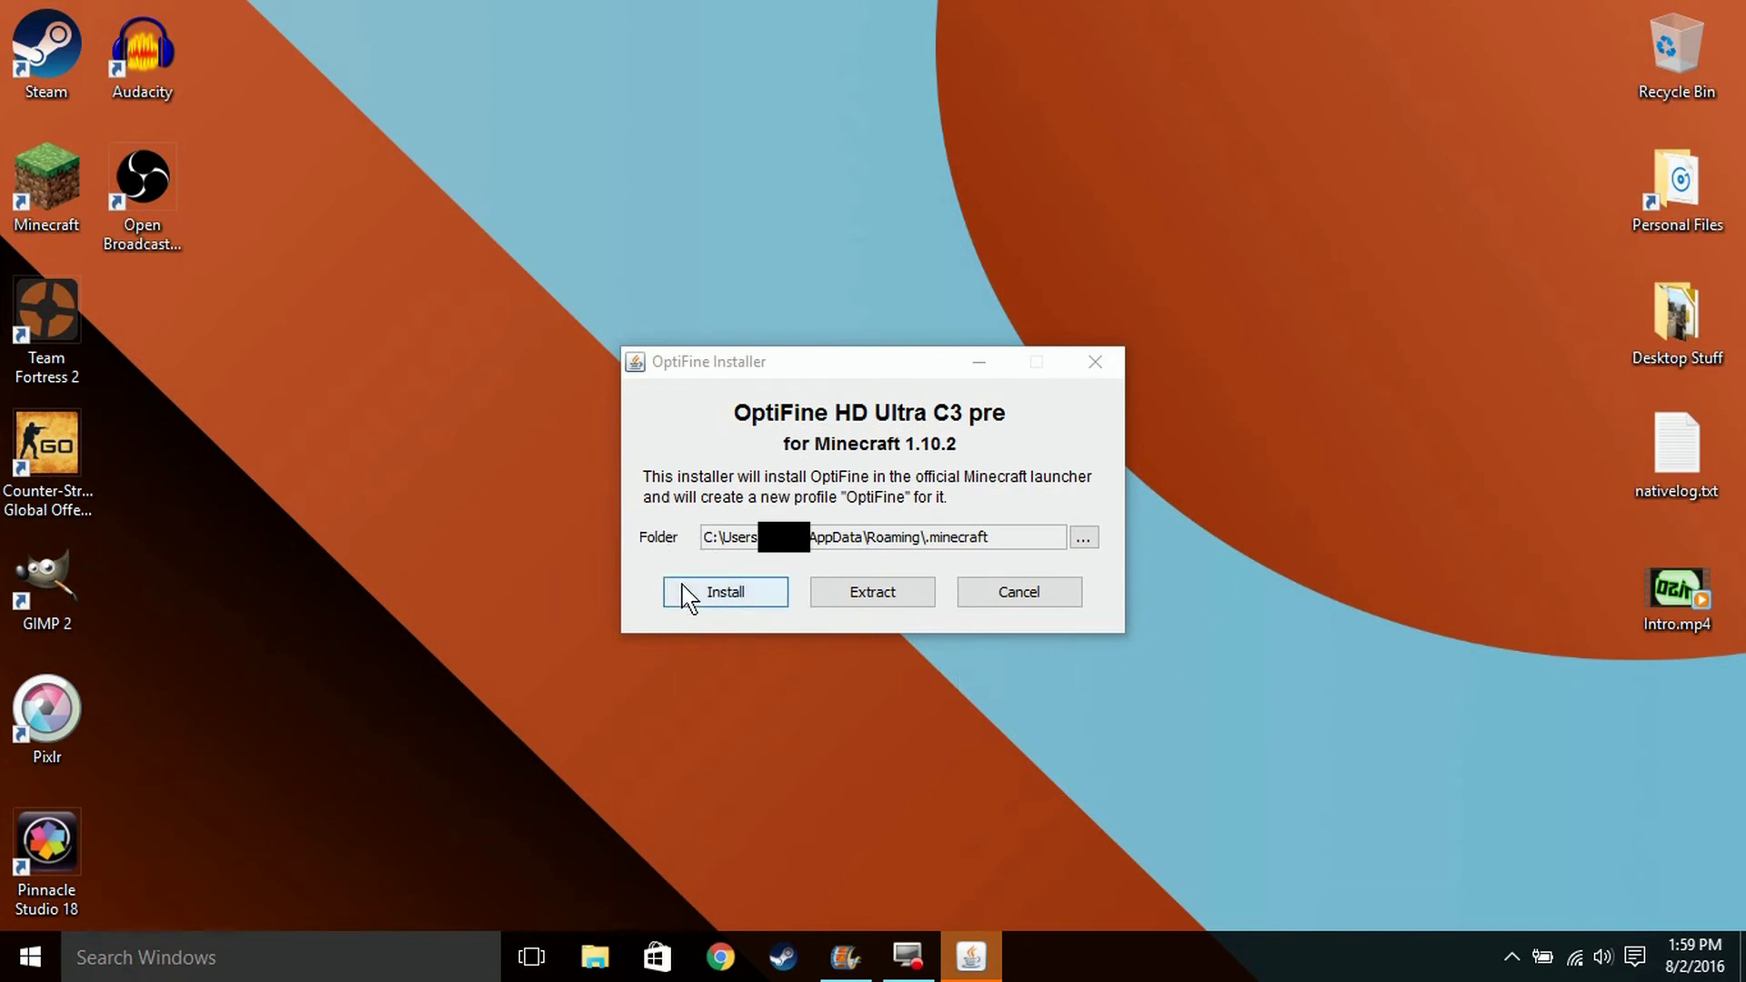
left_click(683, 587)
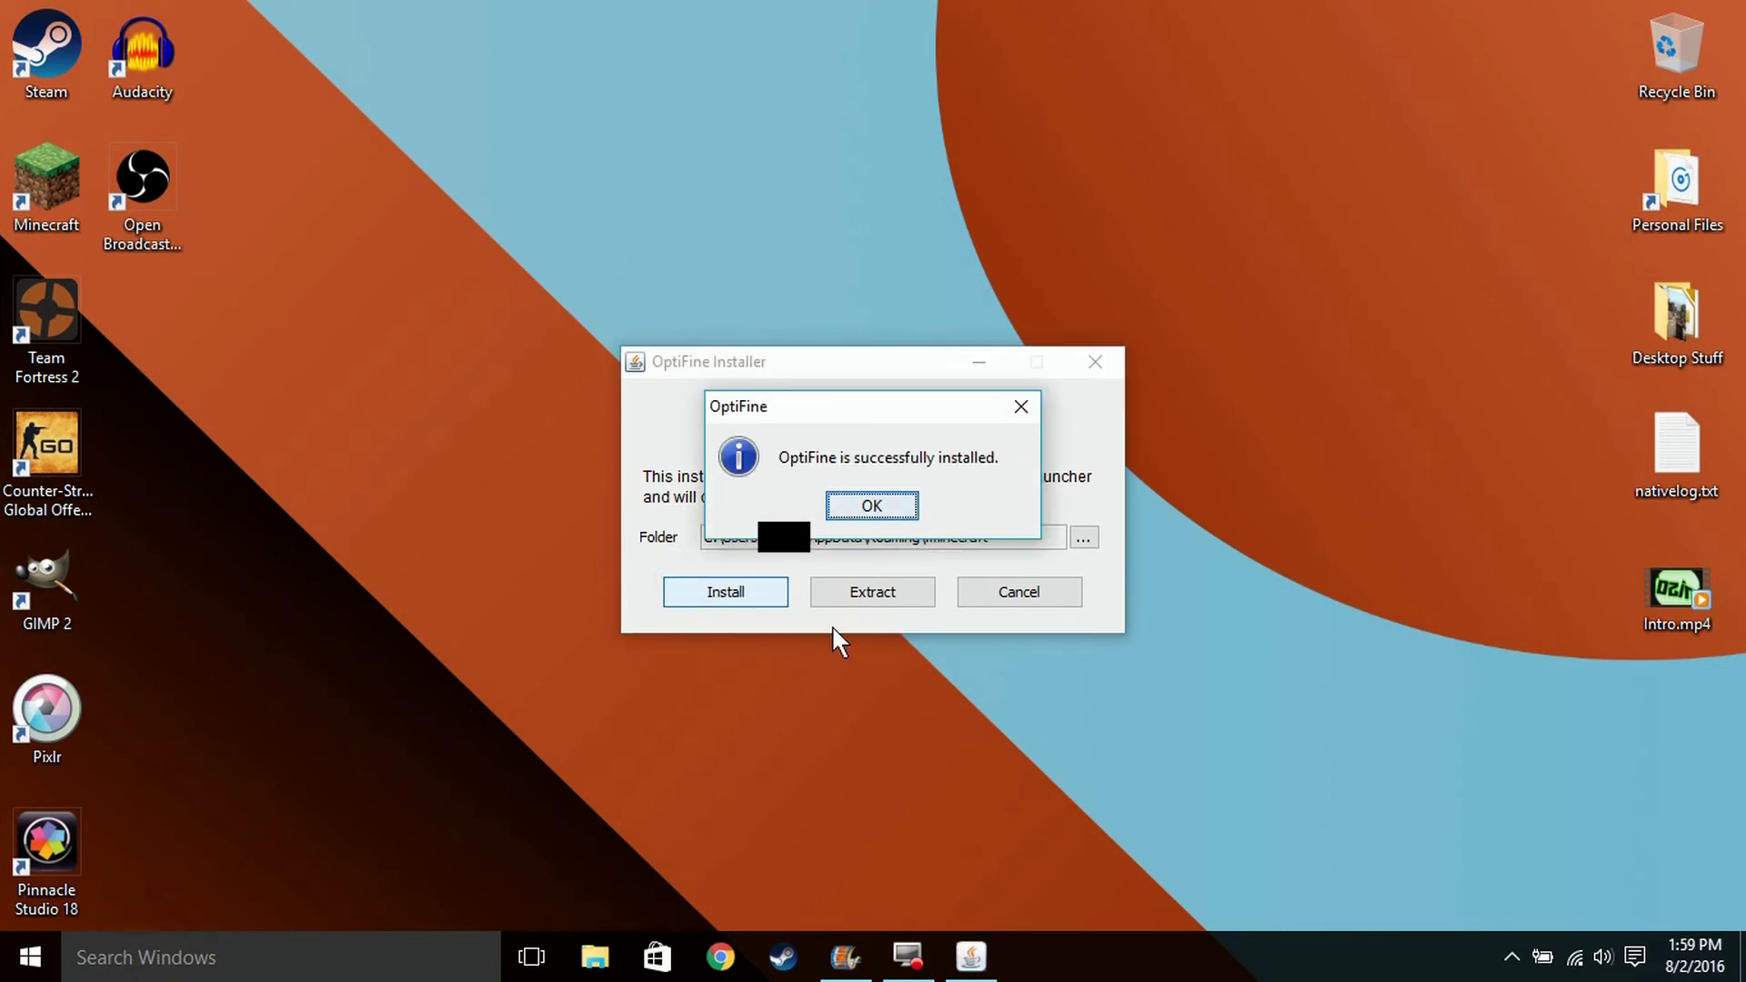
left_click(861, 510)
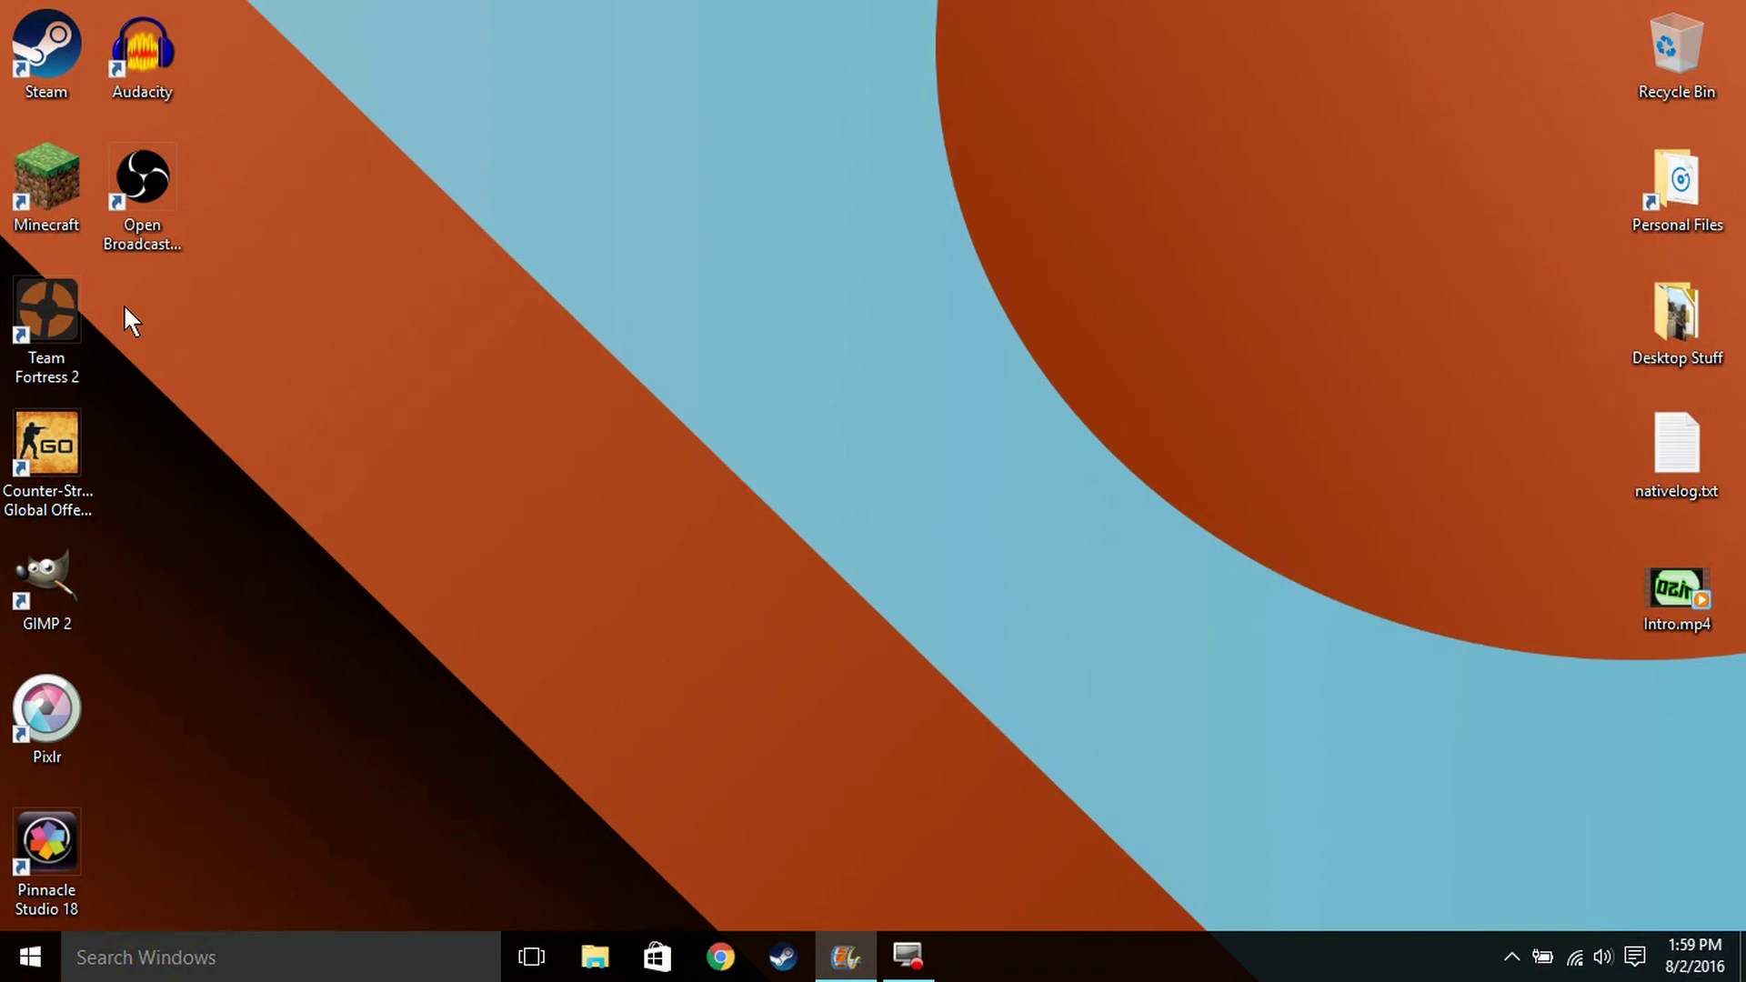
Reopen the Minecraft launcher and start the game with the OptiFine profile.
double_click(55, 177)
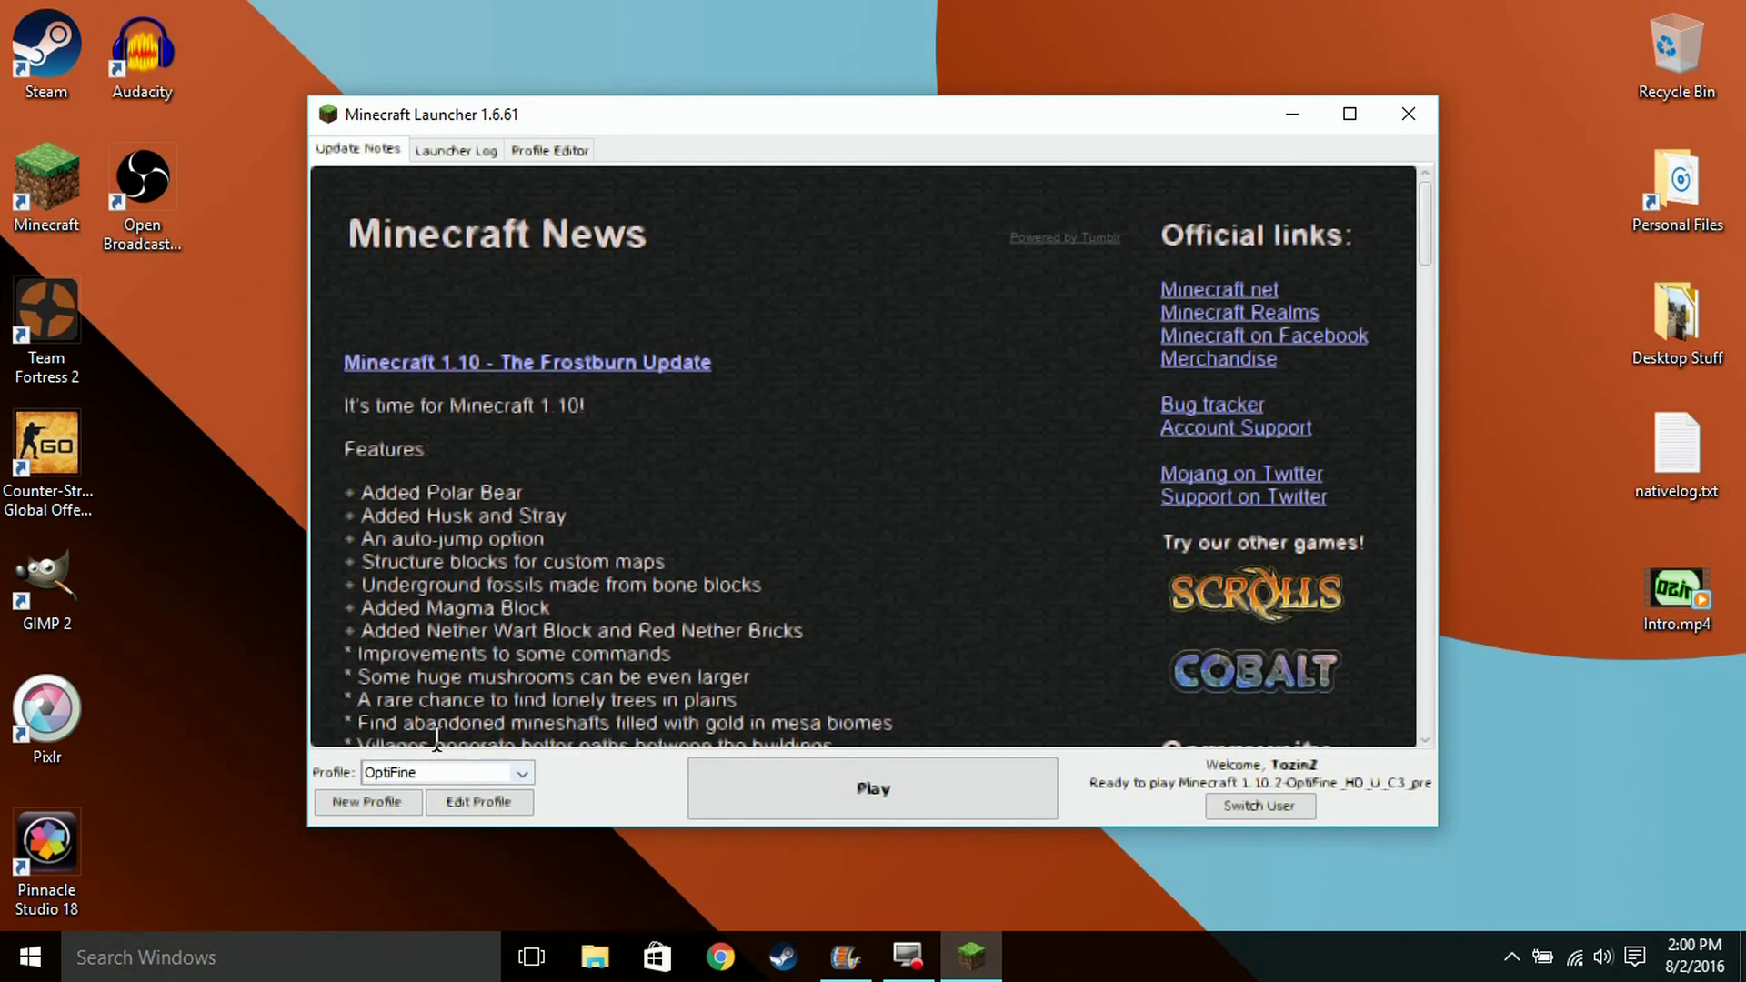
left_click(1267, 804)
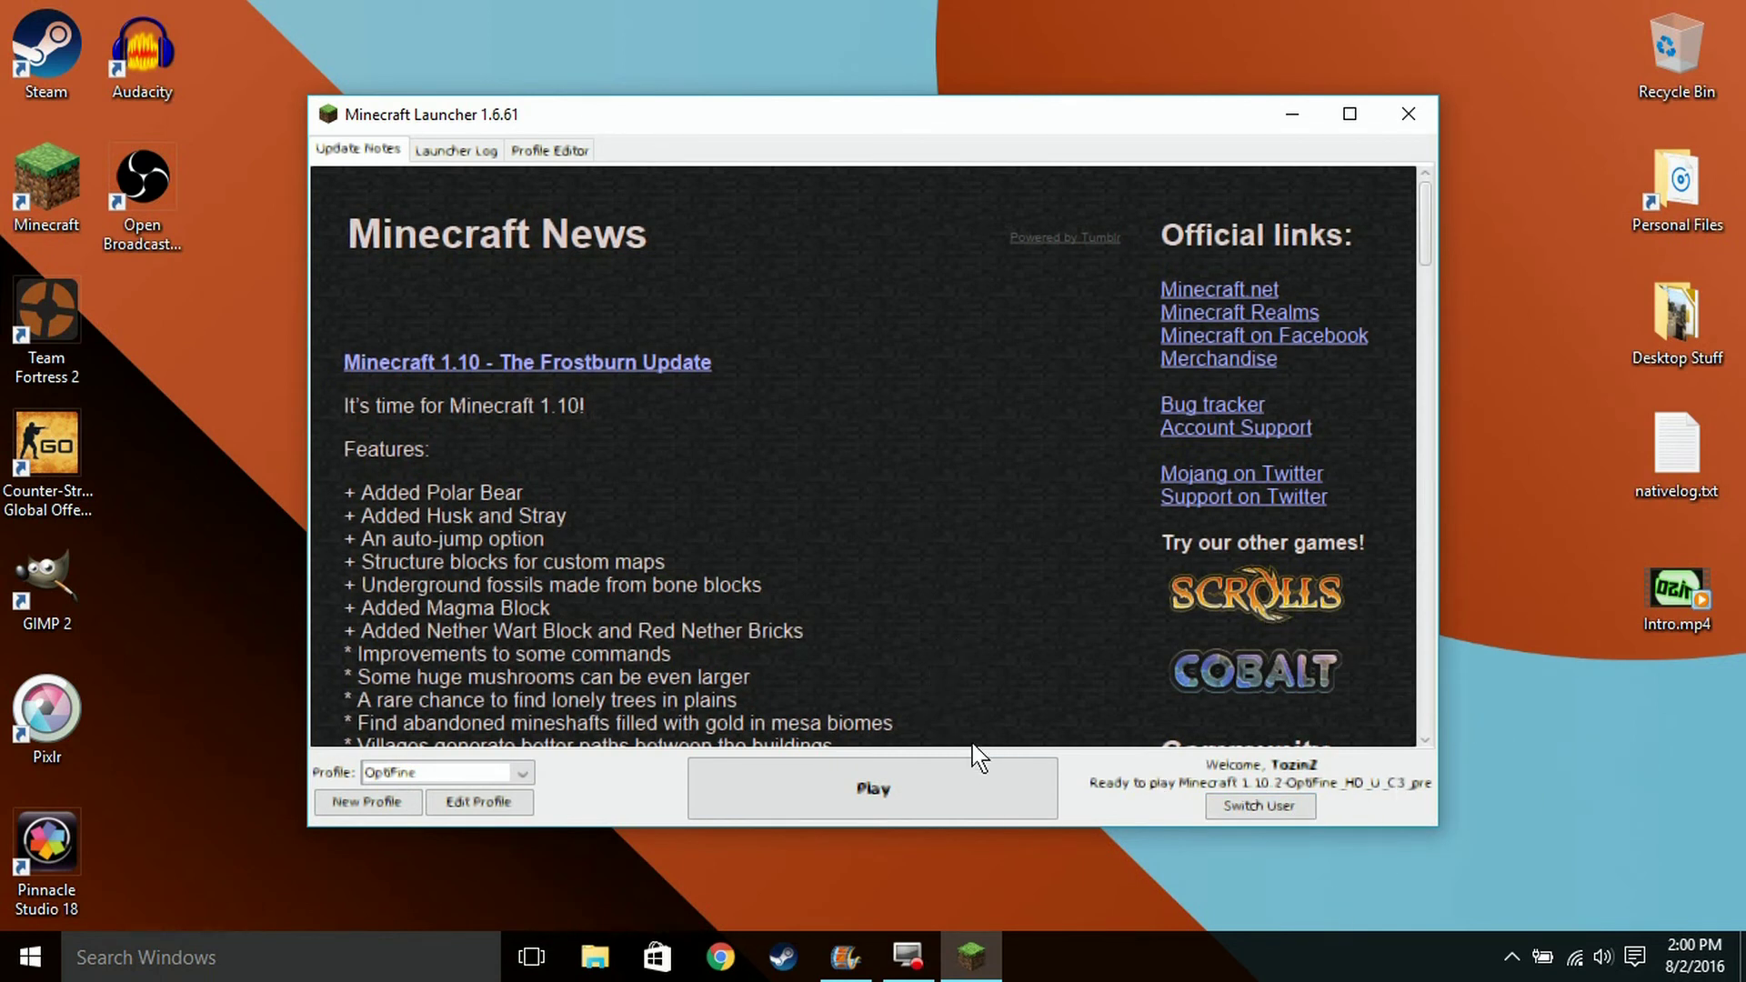
left_click(841, 796)
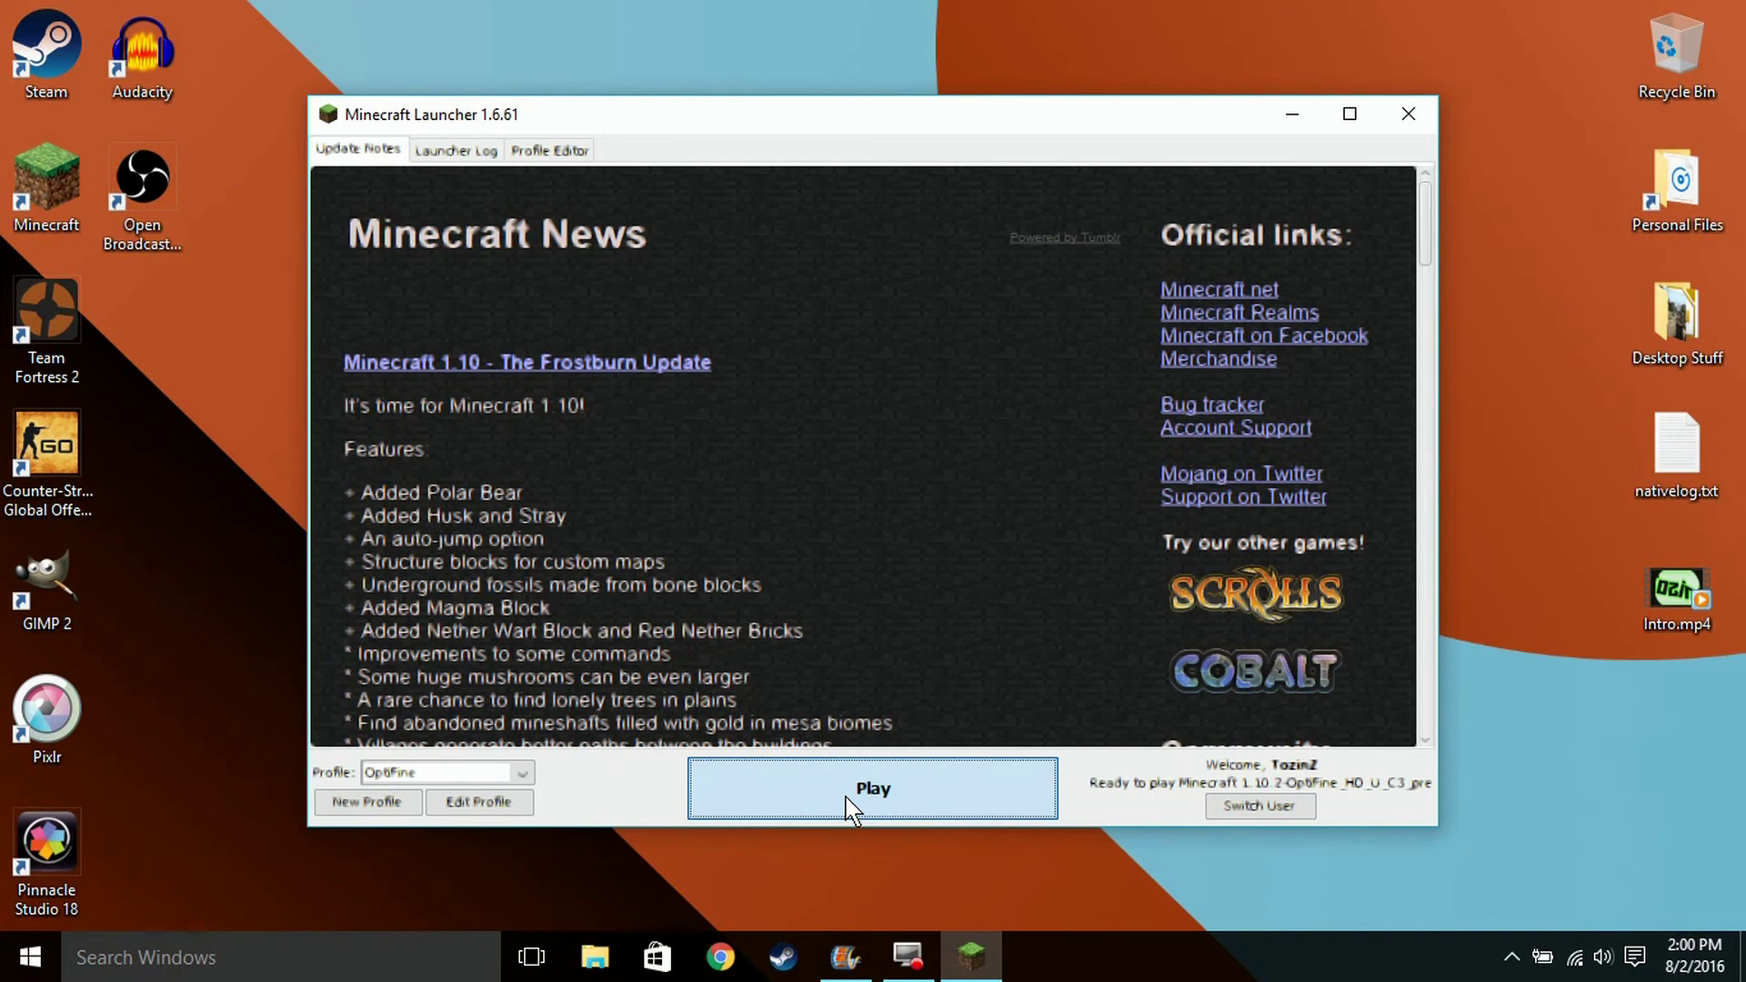